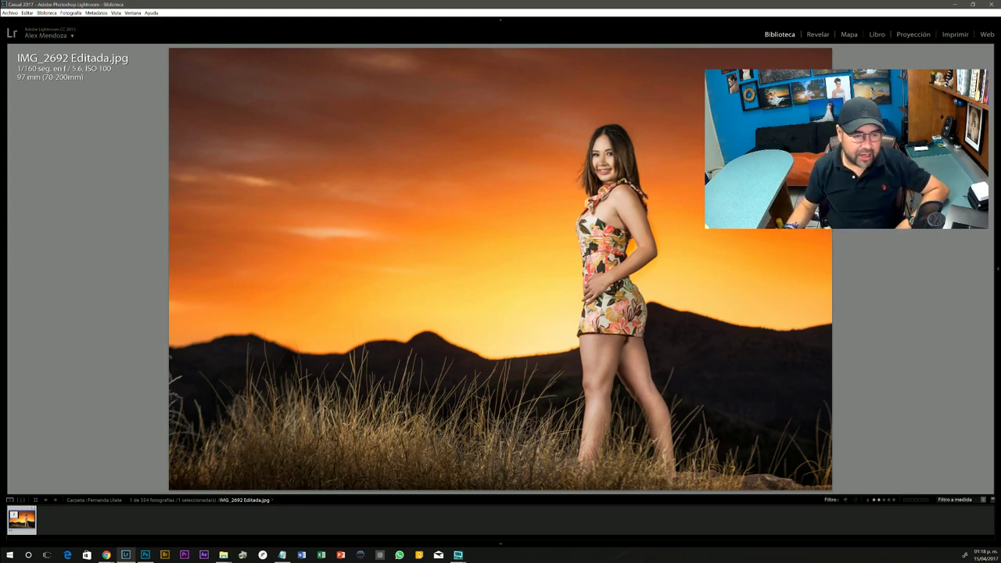
{"action": "key", "text": "alt+Tab"}
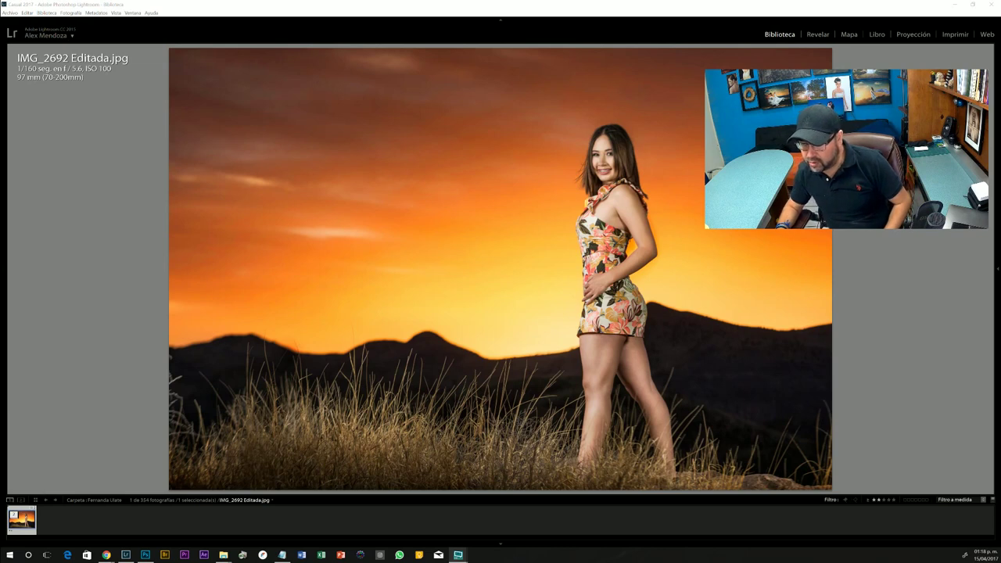
{"action": "key", "text": "alt+Tab"}
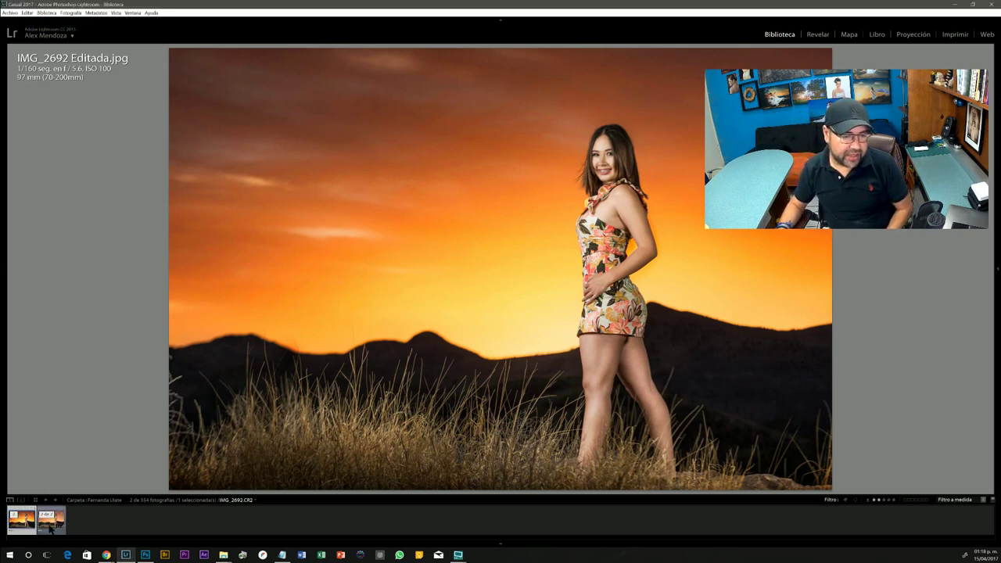
{"action": "left_click", "coordinate": [51, 528]}
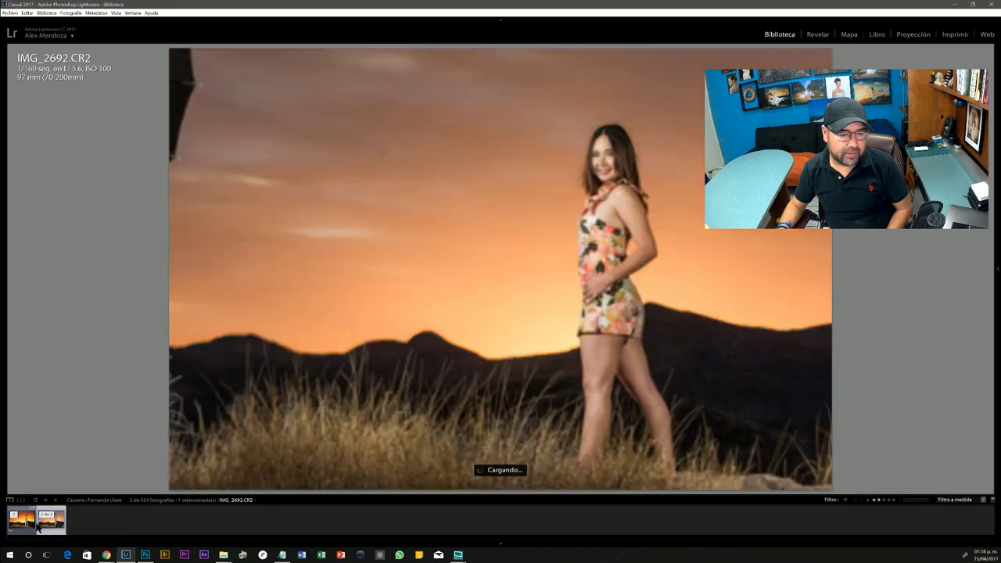
{"action": "left_click", "coordinate": [35, 529]}
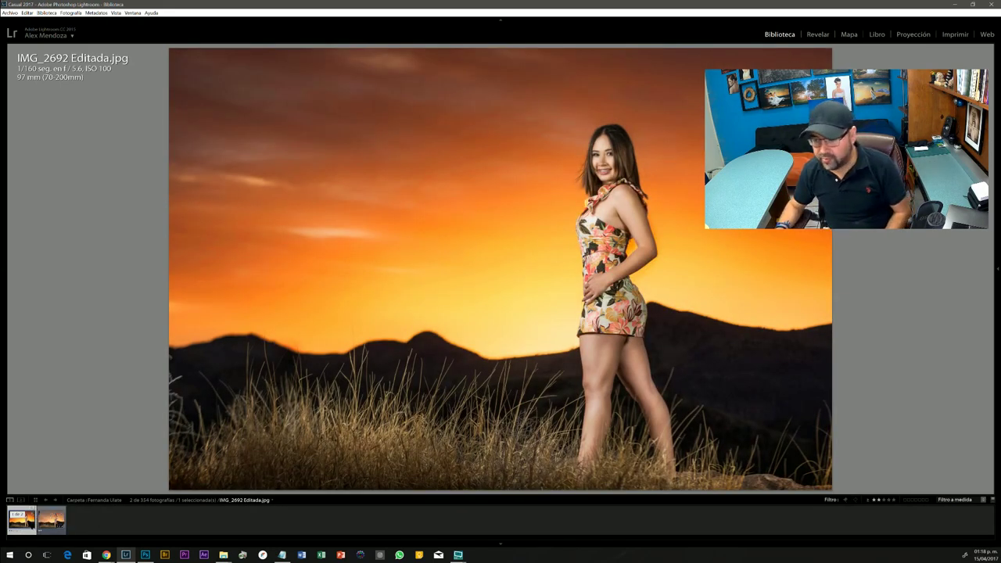
{"action": "left_click", "coordinate": [15, 515]}
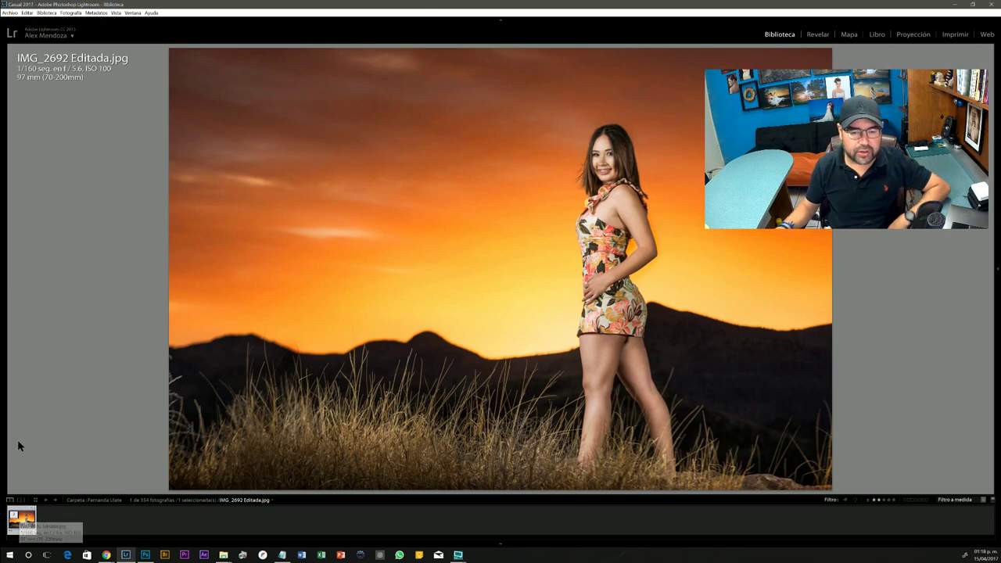
- Open the Export dialog for IMG_2692 Editada.jpg from the photo's Exportar menu
{"action": "right_click", "coordinate": [334, 211]}
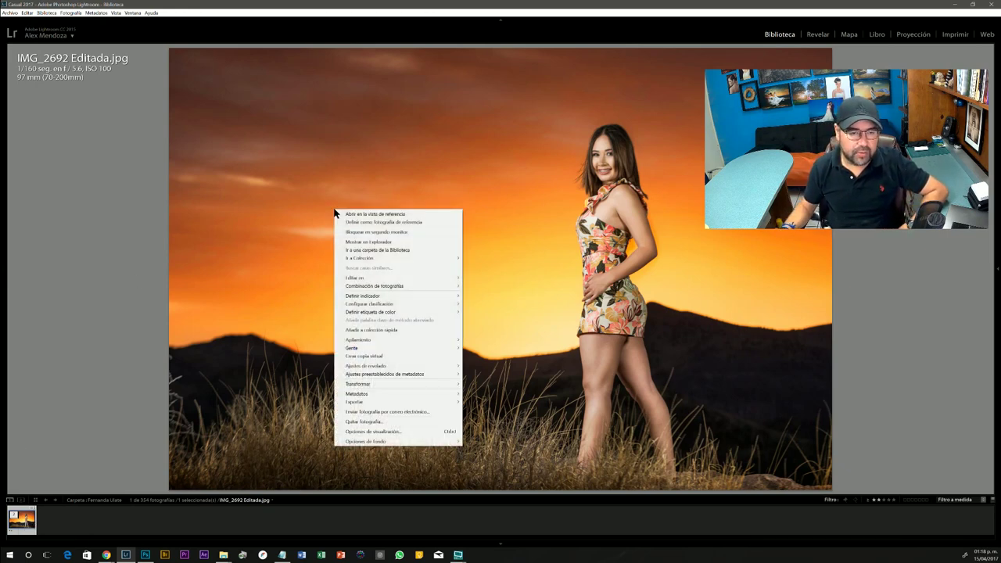
{"action": "mouse_move", "coordinate": [361, 403]}
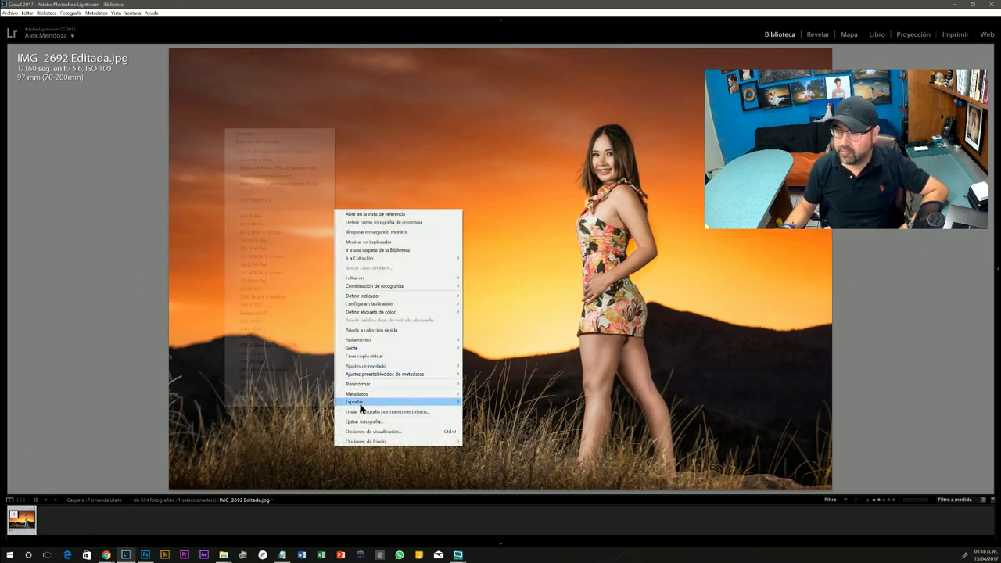
{"action": "left_click", "coordinate": [258, 134]}
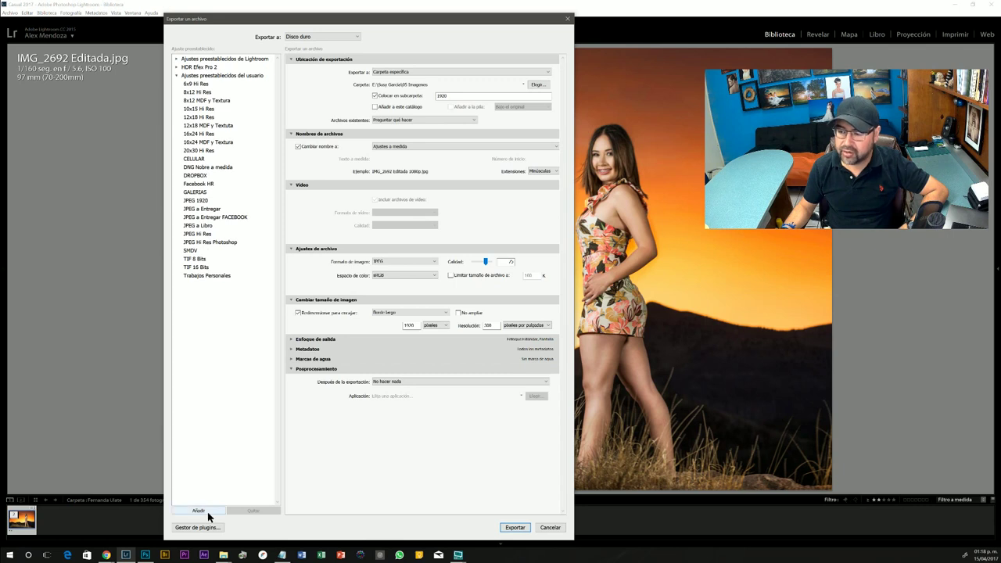
- Apply the Facebook HR preset: JPEG, 2048-pixel long edge, opening in Photoshop CC 2017
{"action": "left_click", "coordinate": [199, 185]}
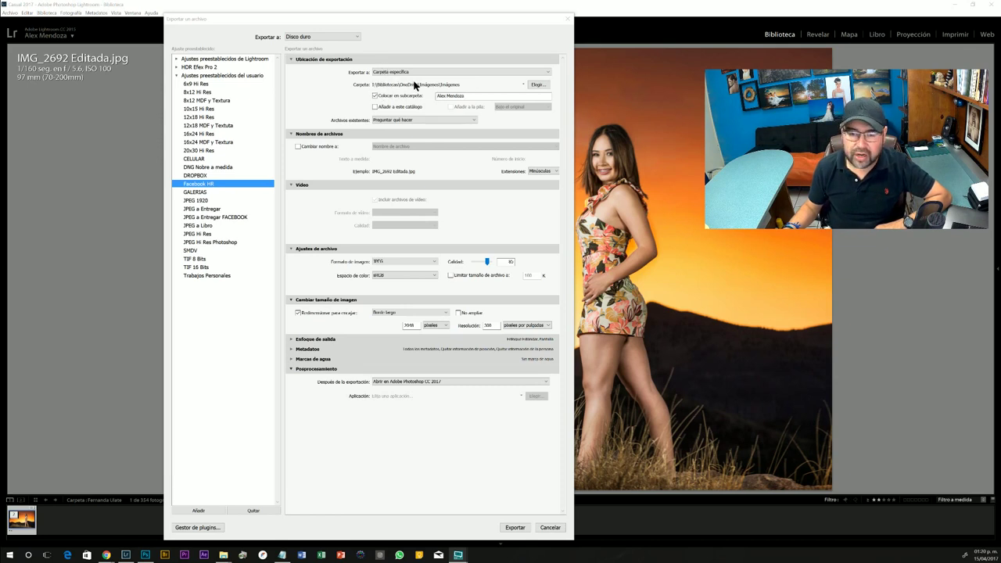
- Keep the current Imágenes destination and export into a subfolder named after the model
{"action": "left_click", "coordinate": [538, 85]}
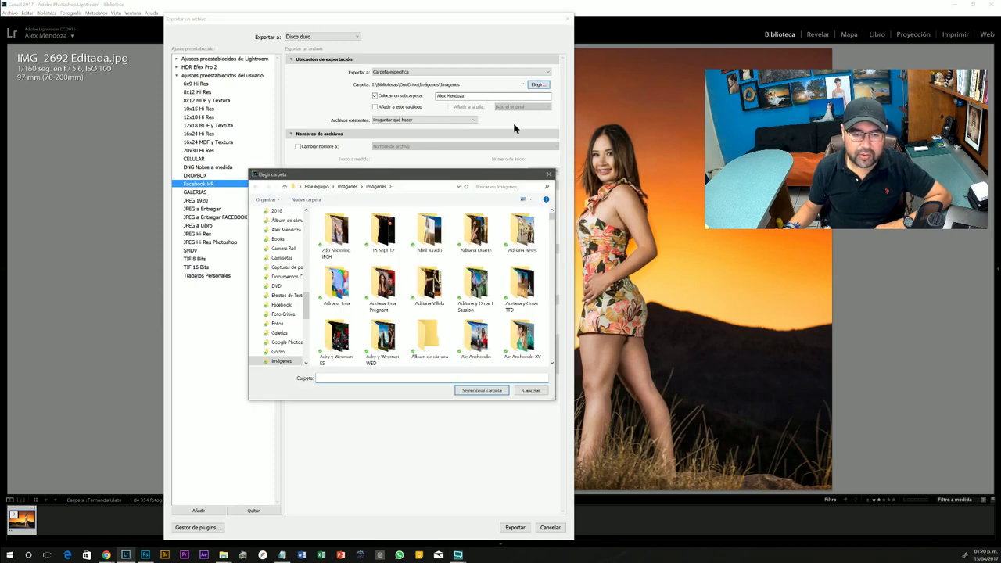
{"action": "left_click_drag", "start_coordinate": [466, 176], "coordinate": [461, 146]}
{"action": "left_click", "coordinate": [526, 357]}
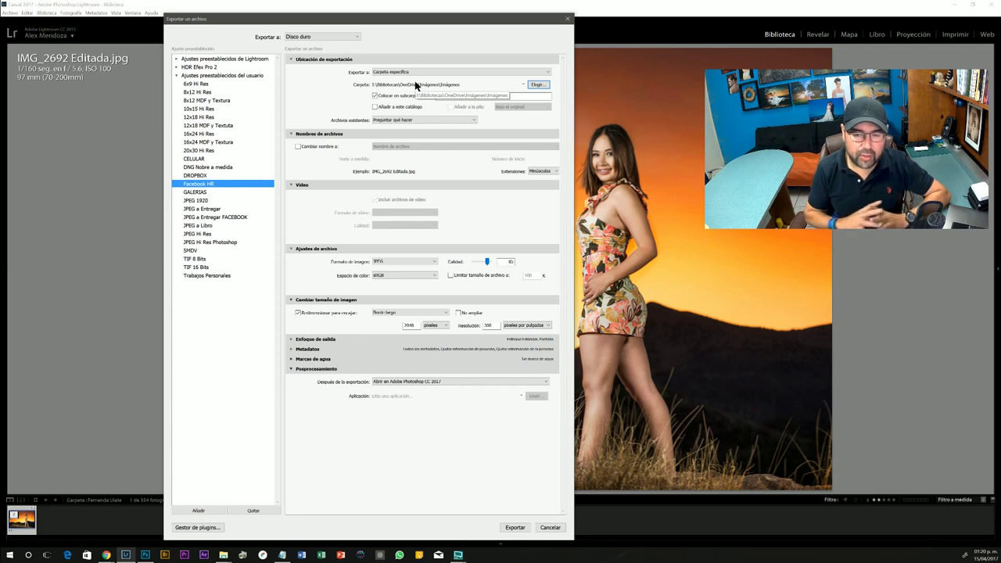
{"action": "left_click", "coordinate": [376, 96]}
{"action": "left_click", "coordinate": [470, 95]}
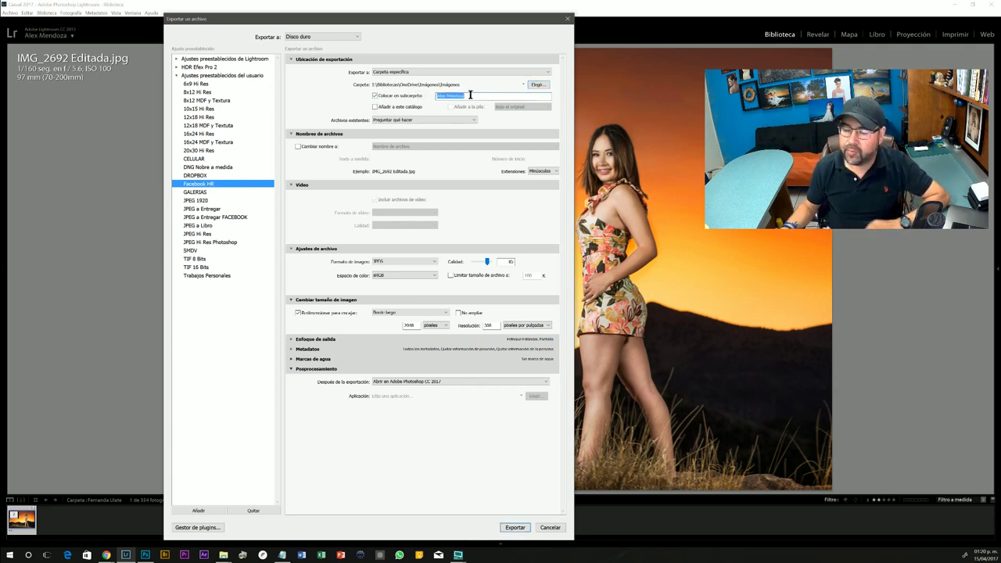
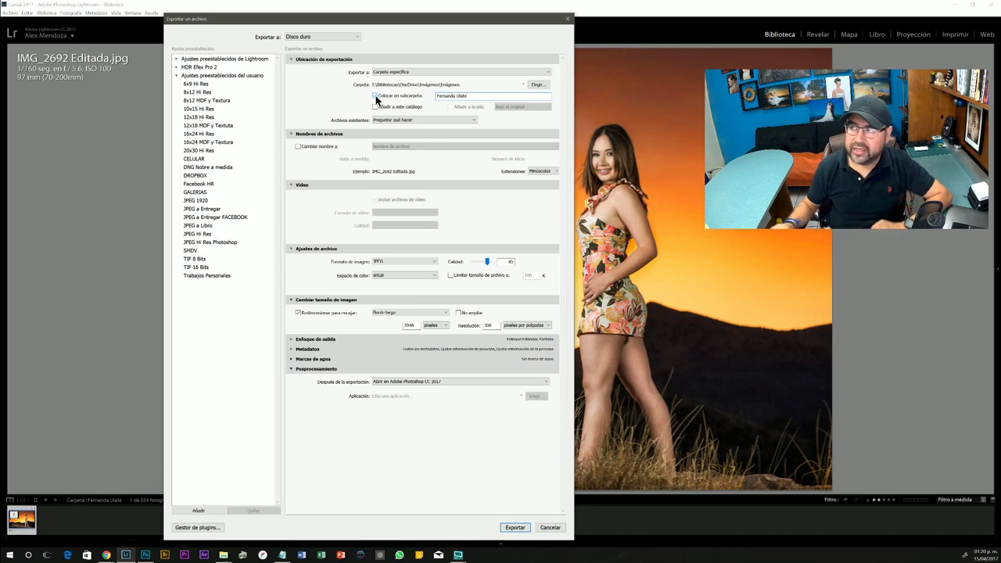
{"action": "left_click", "coordinate": [374, 96]}
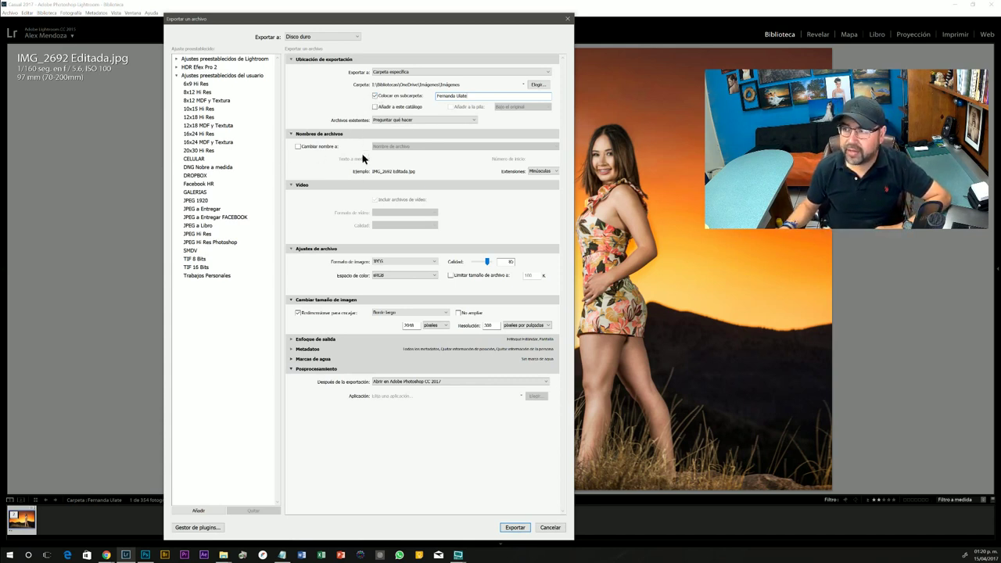
- Collapse the Video and Nombres de archivos sections and keep sRGB as the colour space
{"action": "left_click", "coordinate": [291, 185]}
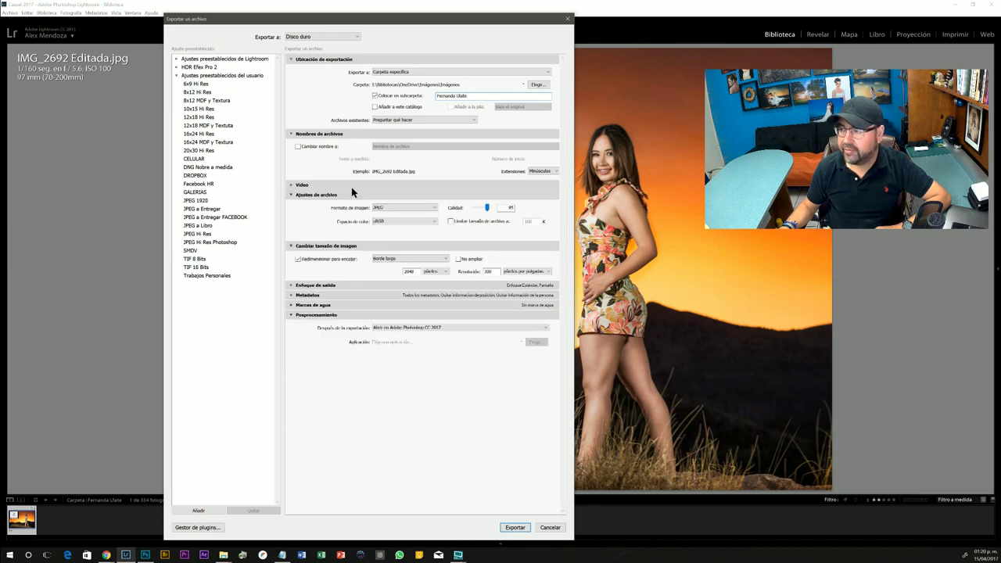
{"action": "left_click", "coordinate": [290, 134]}
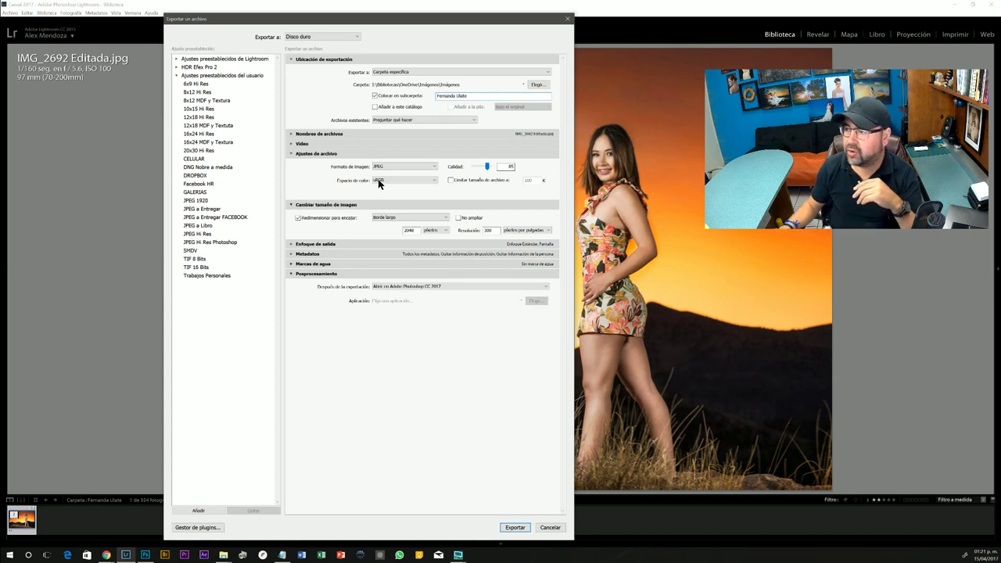
{"action": "left_click", "coordinate": [380, 182]}
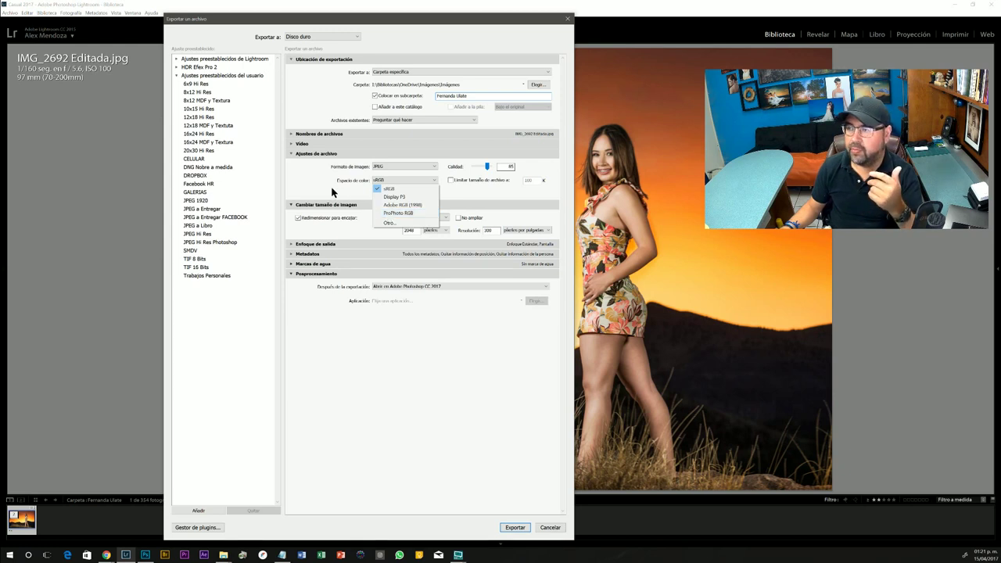
{"action": "left_click", "coordinate": [385, 188]}
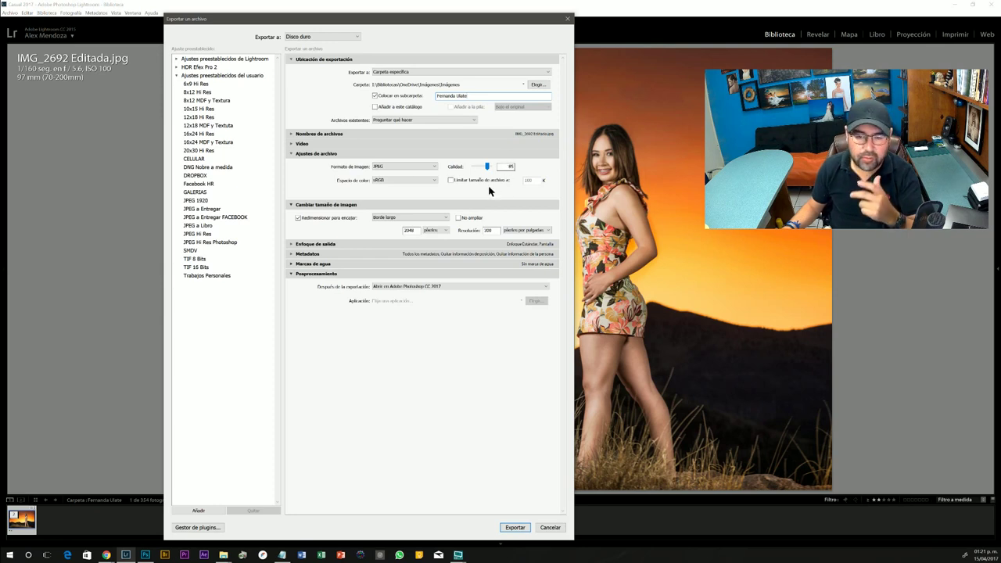
- Resize the export by the long edge, 2048 pixels, at 300 pixels per inch
{"action": "left_click", "coordinate": [297, 218]}
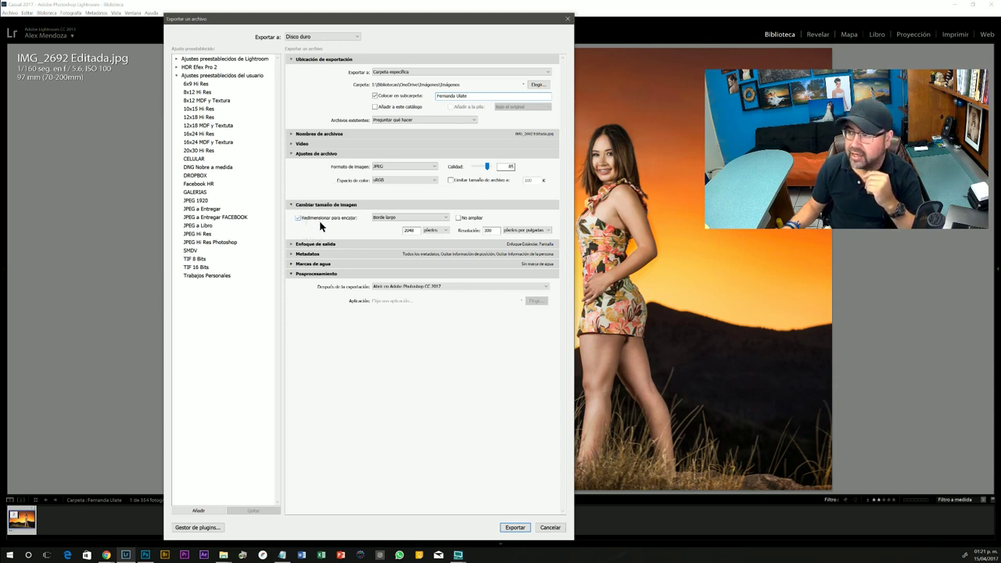
{"action": "left_click", "coordinate": [399, 219]}
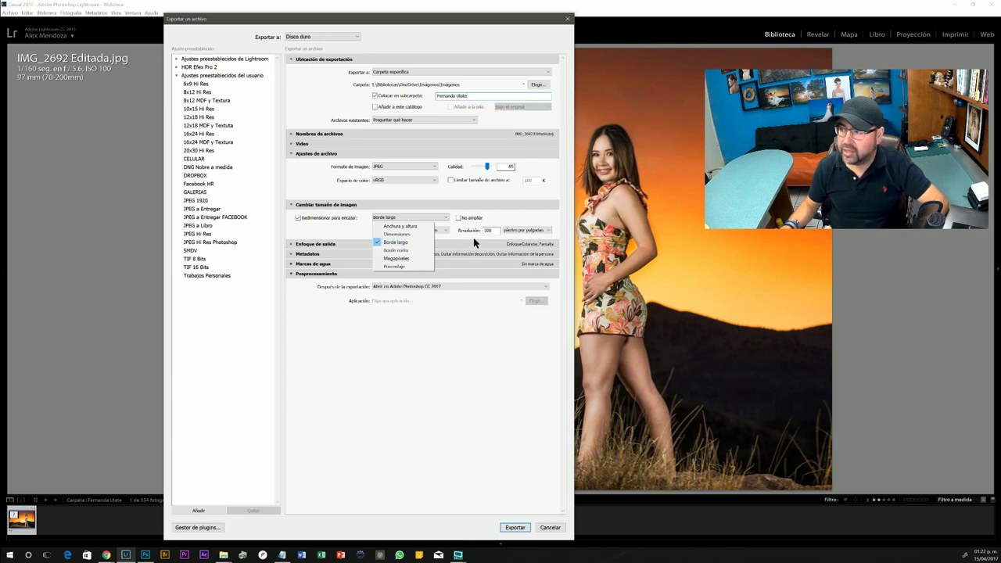
{"action": "left_click", "coordinate": [406, 243]}
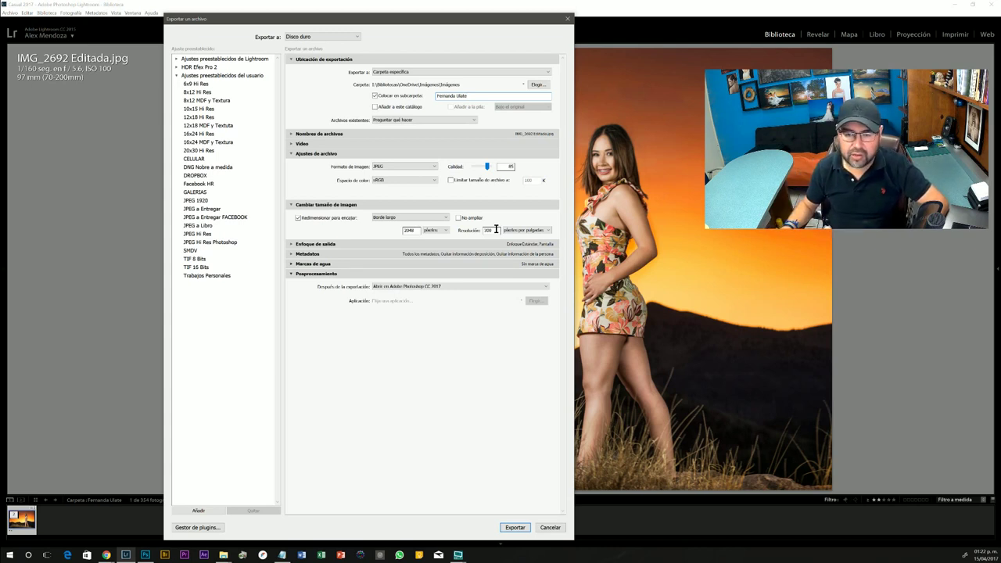
{"action": "double_click", "coordinate": [491, 230]}
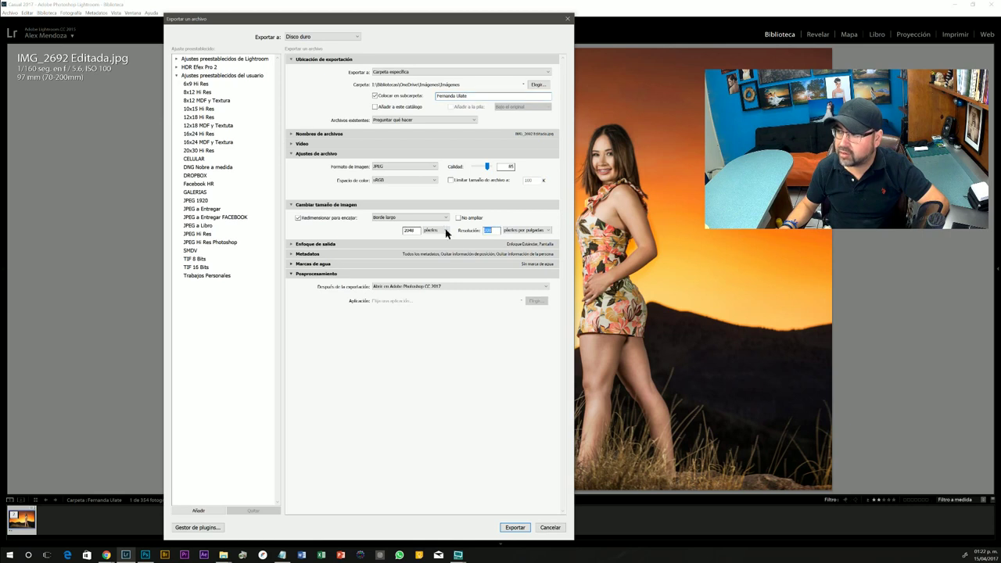
{"action": "type", "text": "72"}
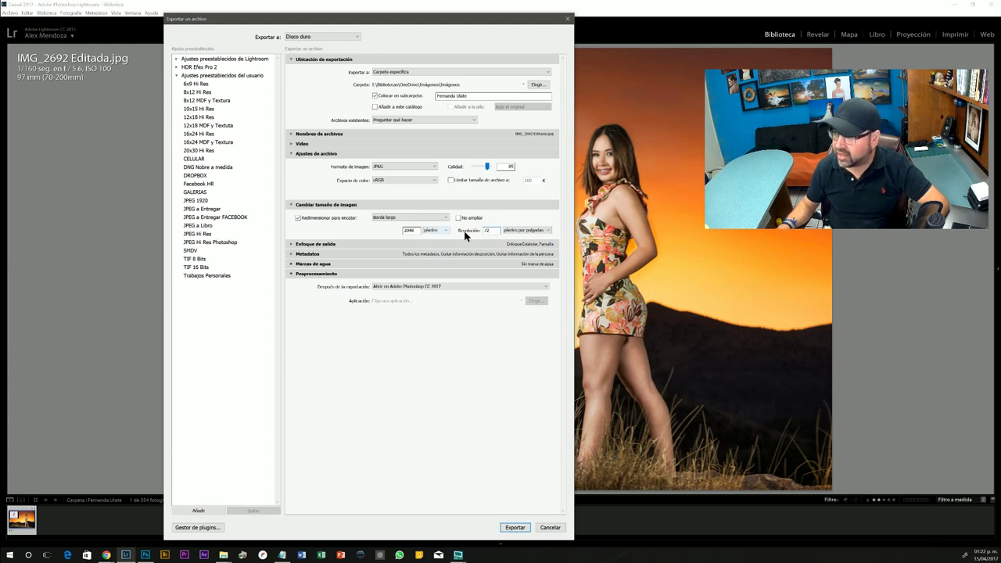
{"action": "key", "text": "BackSpace"}
{"action": "key", "text": "BackSpace"}
{"action": "type", "text": "300"}
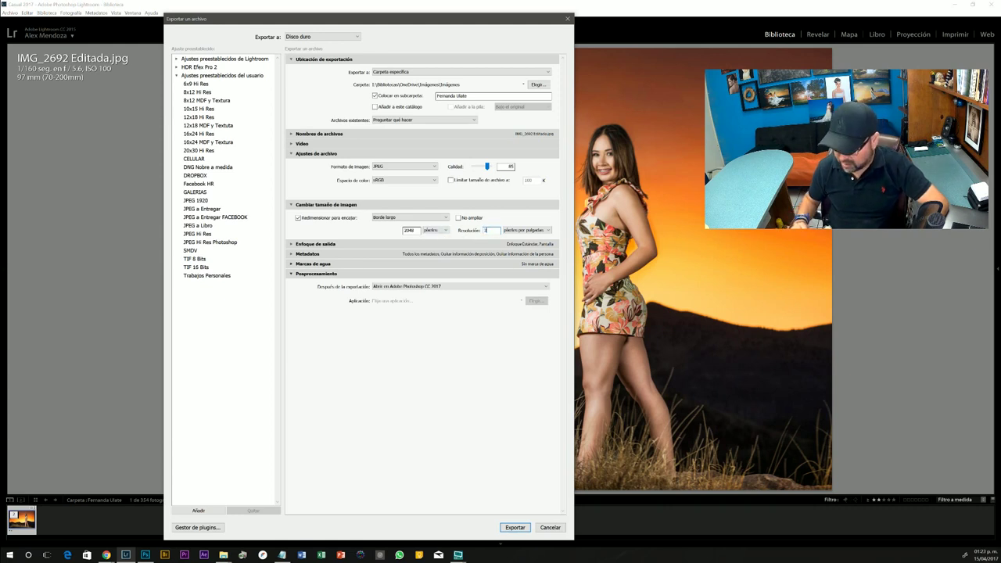
{"action": "left_click", "coordinate": [460, 349]}
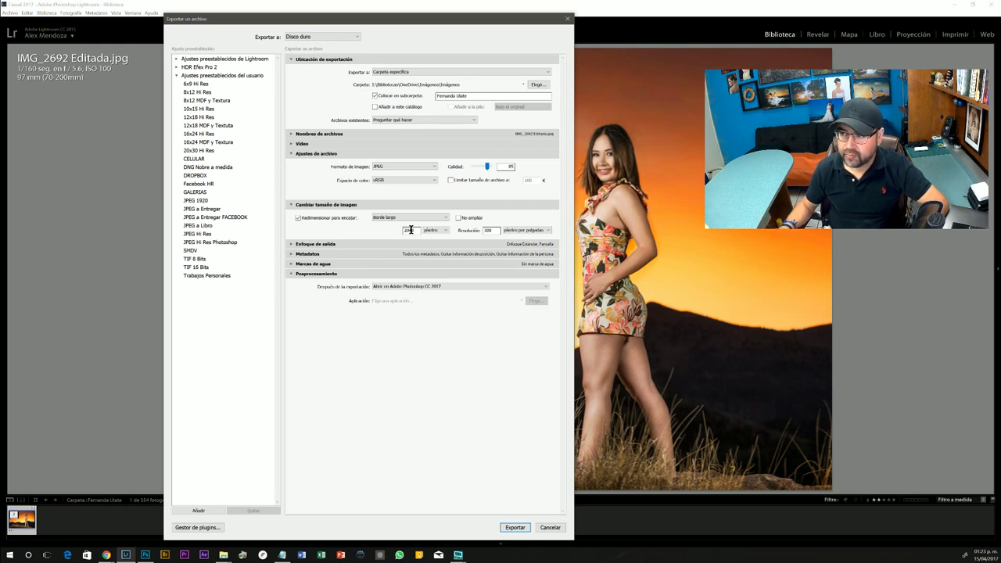
- Turn on output sharpening for Pantalla at the Estándar amount
{"action": "left_click", "coordinate": [291, 244]}
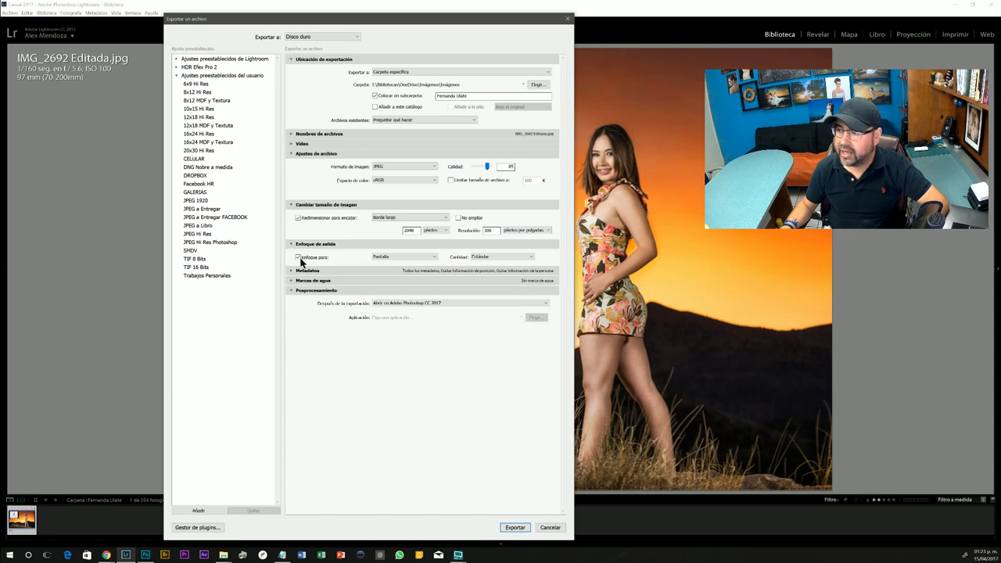
{"action": "left_click", "coordinate": [299, 258]}
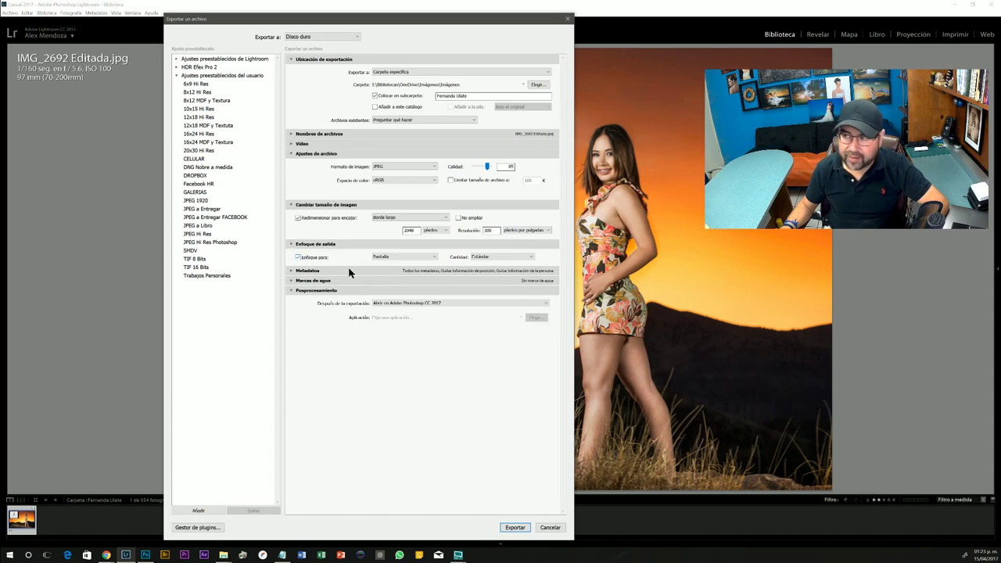
{"action": "left_click", "coordinate": [489, 256]}
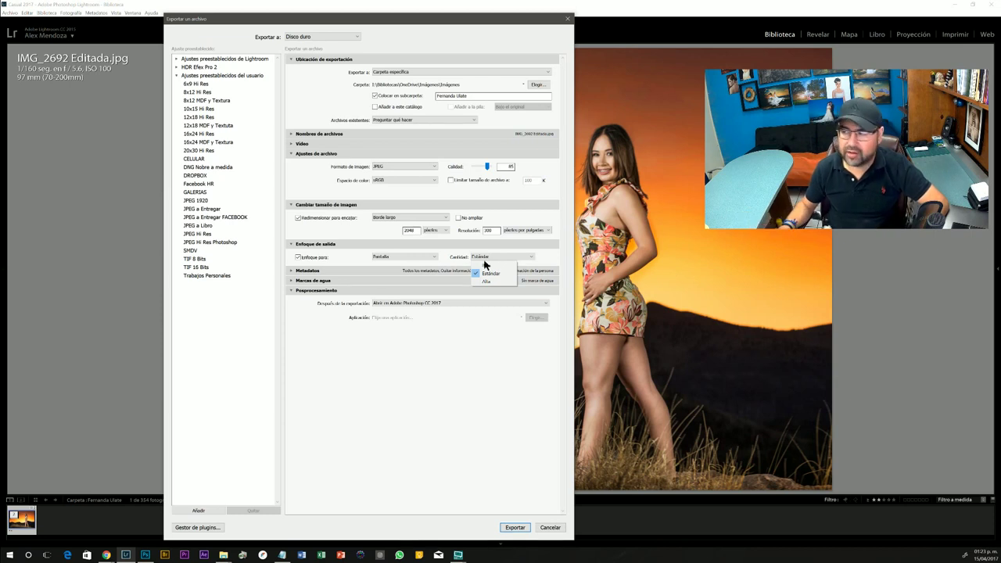
{"action": "left_click", "coordinate": [494, 273]}
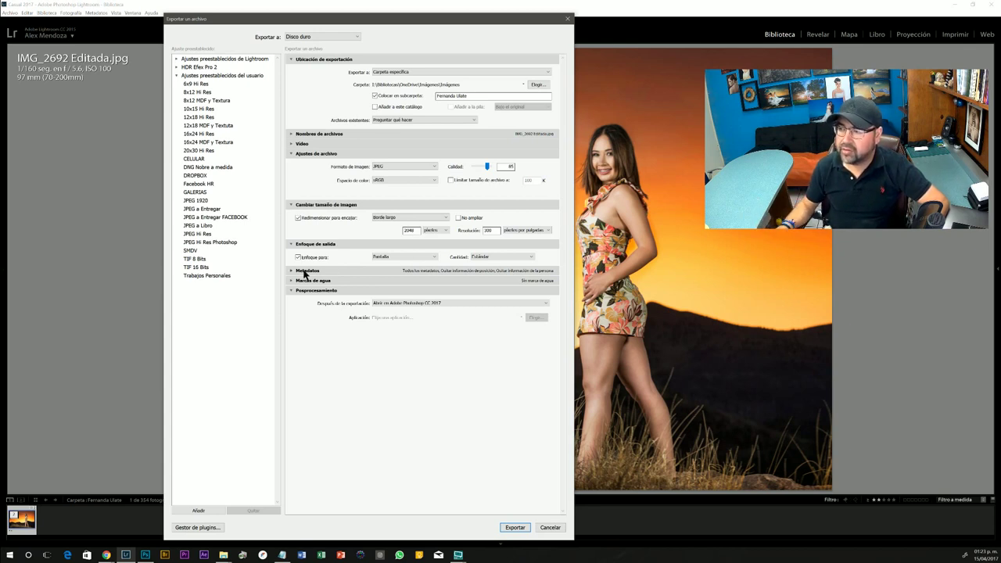
{"action": "left_click", "coordinate": [291, 271]}
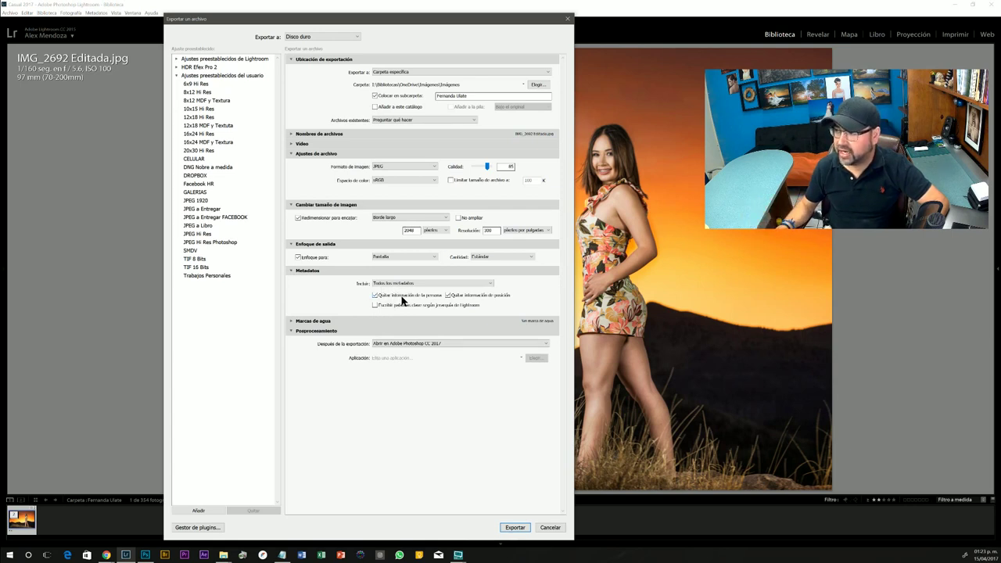
{"action": "left_click", "coordinate": [291, 271]}
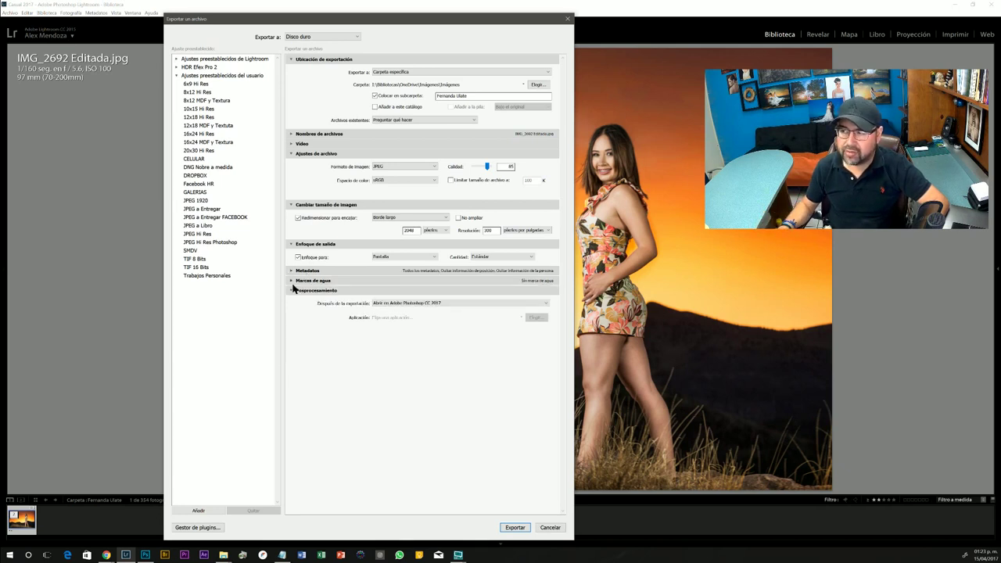
{"action": "left_click", "coordinate": [293, 282]}
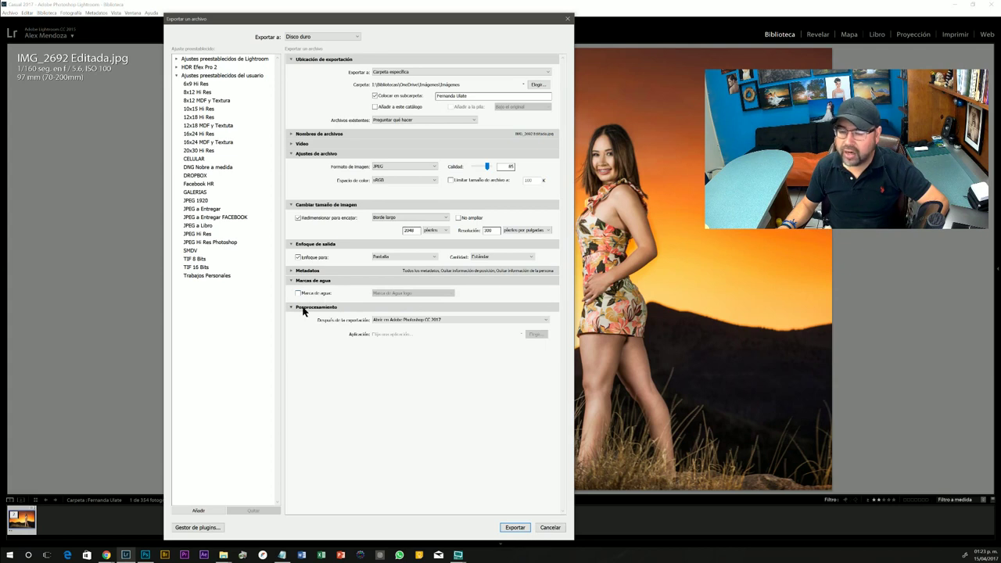
{"action": "left_click", "coordinate": [292, 282]}
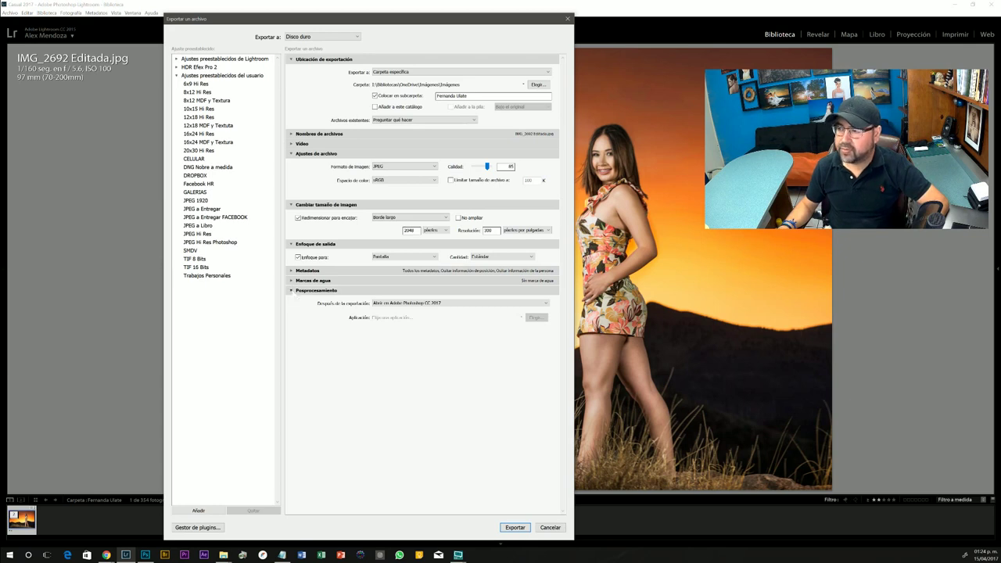
{"action": "left_click", "coordinate": [292, 292]}
{"action": "left_click", "coordinate": [292, 291]}
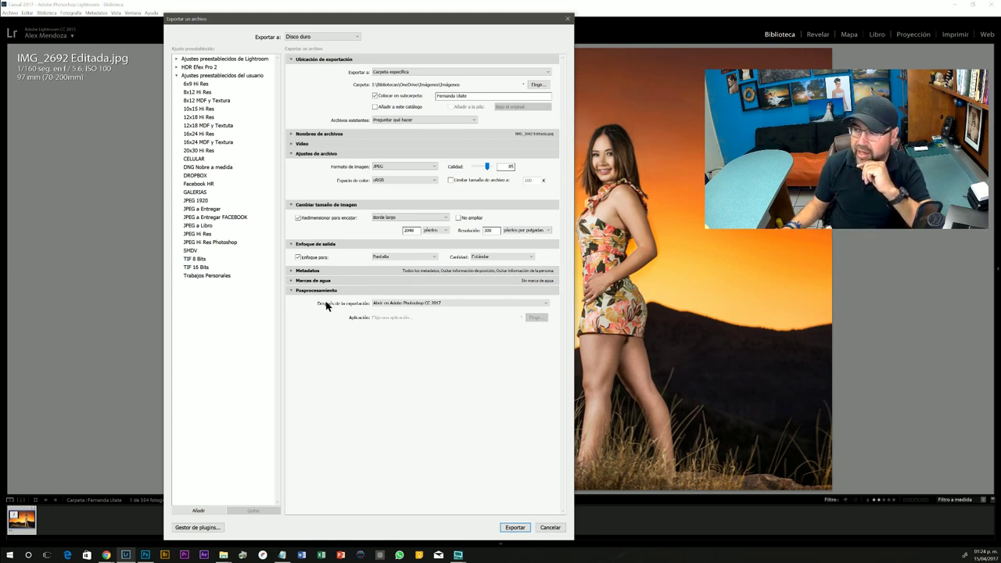
{"action": "left_click", "coordinate": [395, 305]}
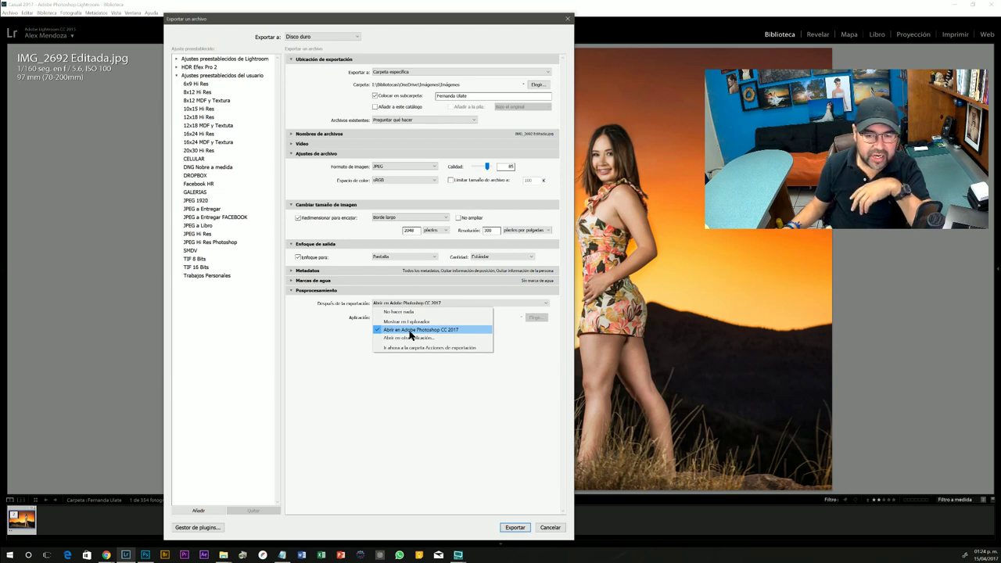
{"action": "left_click", "coordinate": [423, 385]}
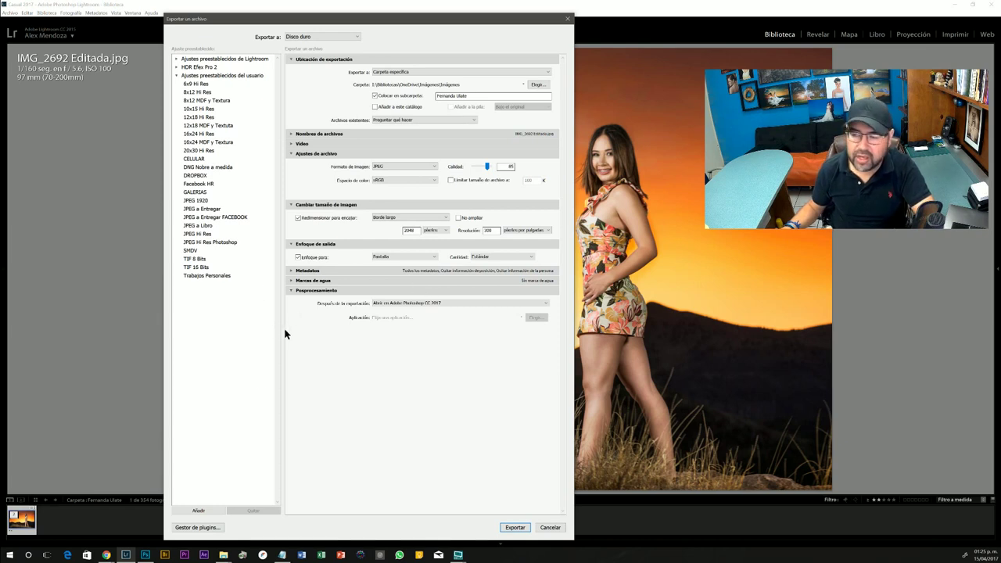
{"action": "left_click", "coordinate": [200, 513]}
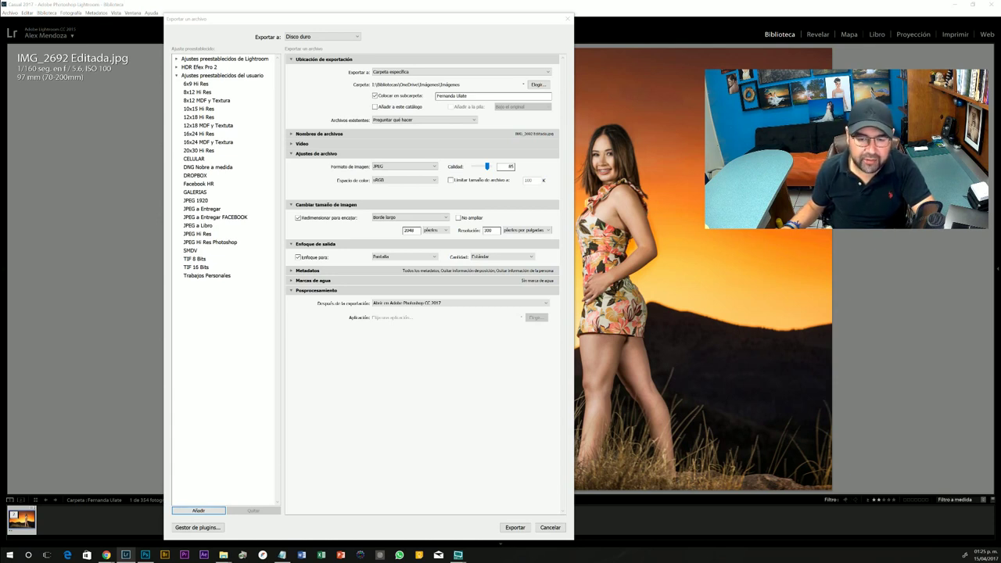
{"action": "key", "text": "Escape"}
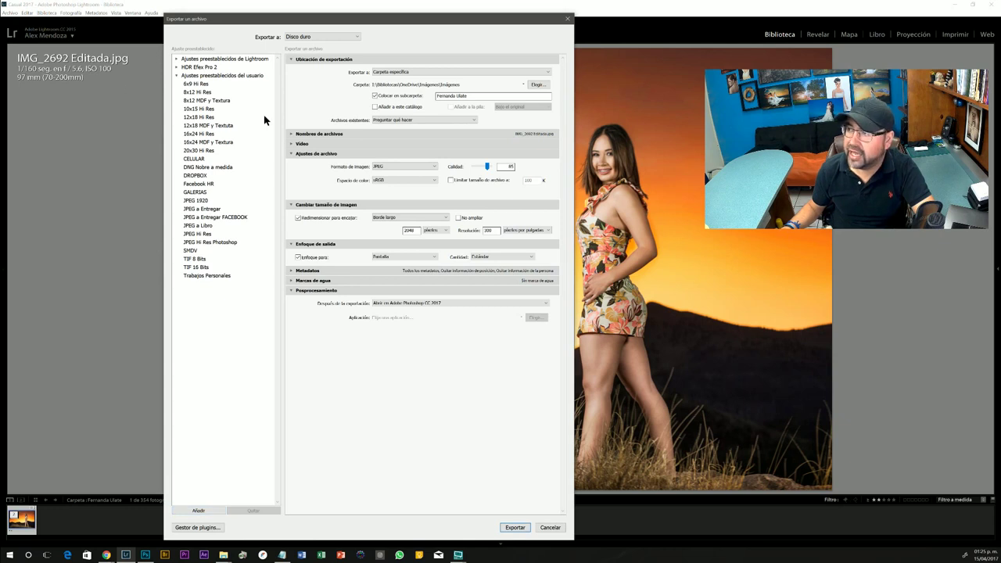
{"action": "left_click", "coordinate": [469, 96]}
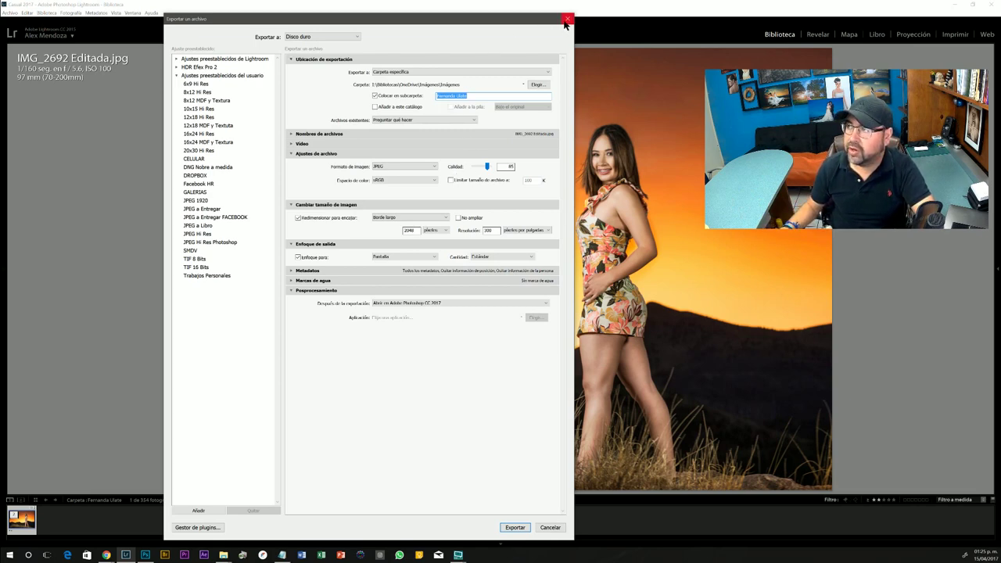
- Reopen the Export dialog for the photo and load the Facebook HR preset
{"action": "left_click", "coordinate": [568, 18]}
{"action": "right_click", "coordinate": [245, 282]}
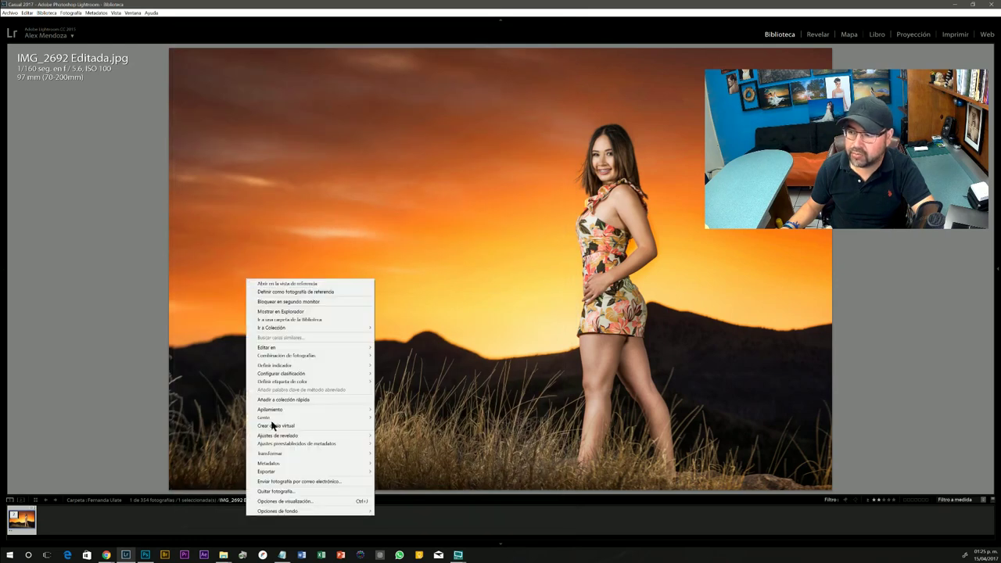
{"action": "mouse_move", "coordinate": [279, 474]}
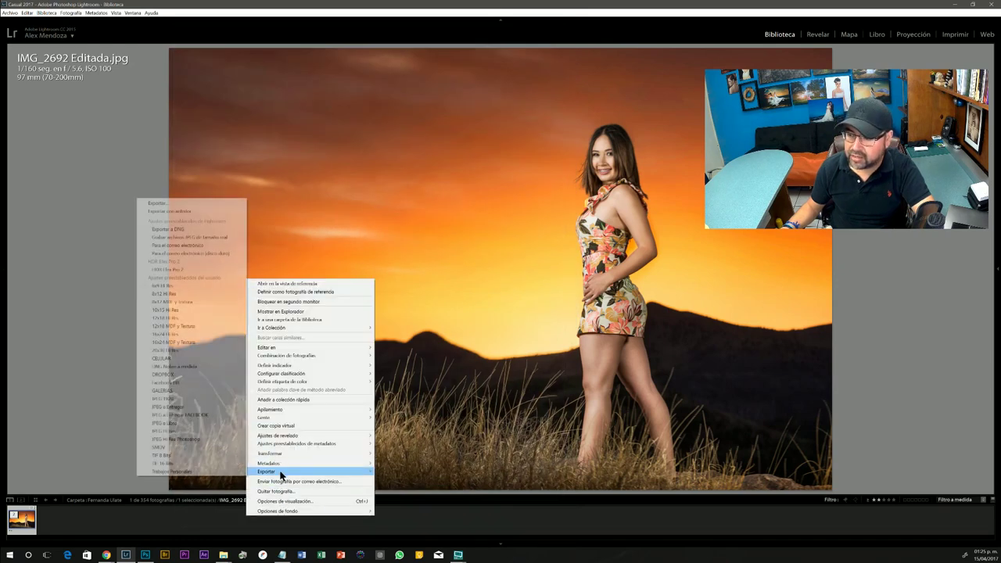
{"action": "left_click", "coordinate": [194, 204]}
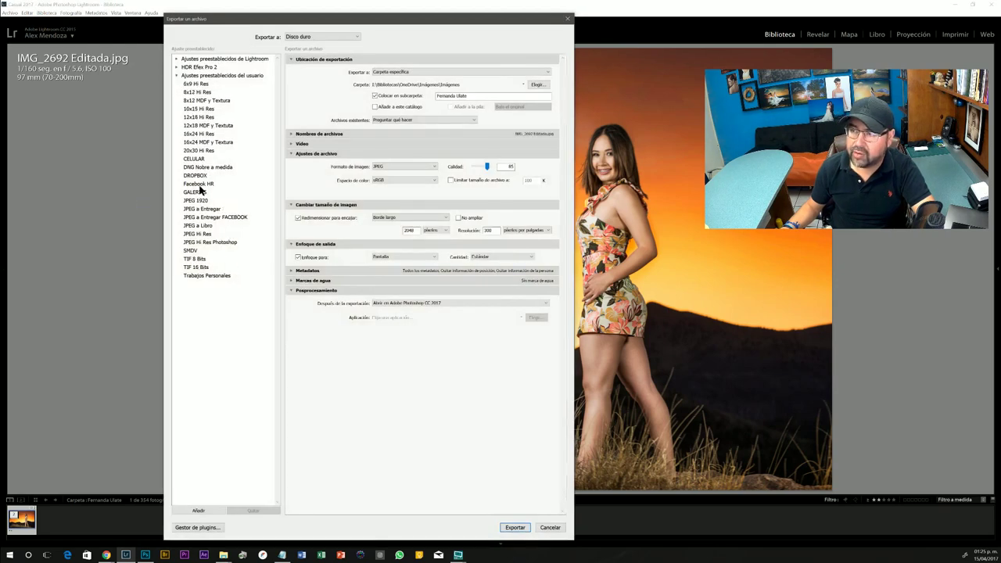
{"action": "left_click", "coordinate": [198, 185]}
- Retype the model's full name as the subfolder and export the photo
{"action": "left_click", "coordinate": [458, 98]}
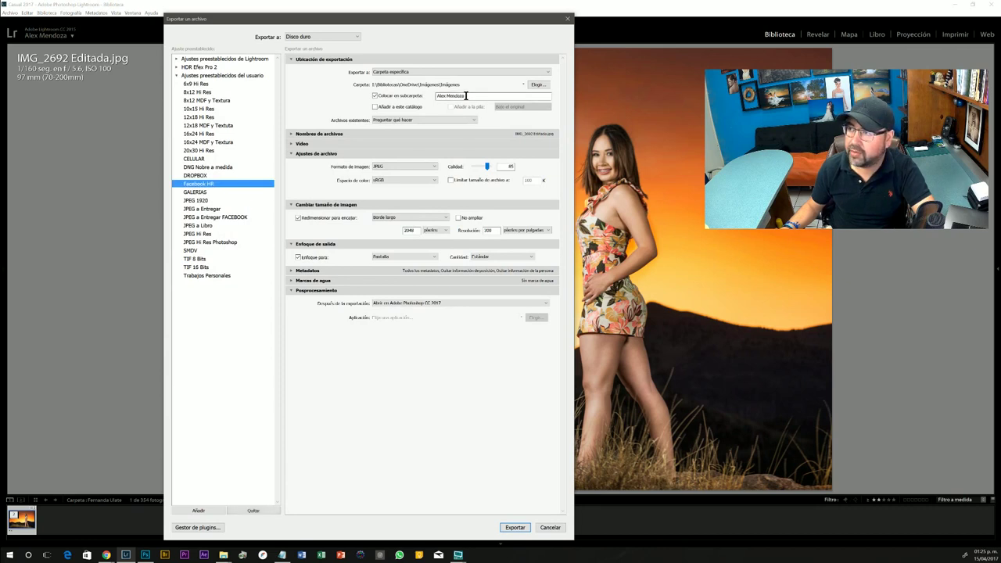
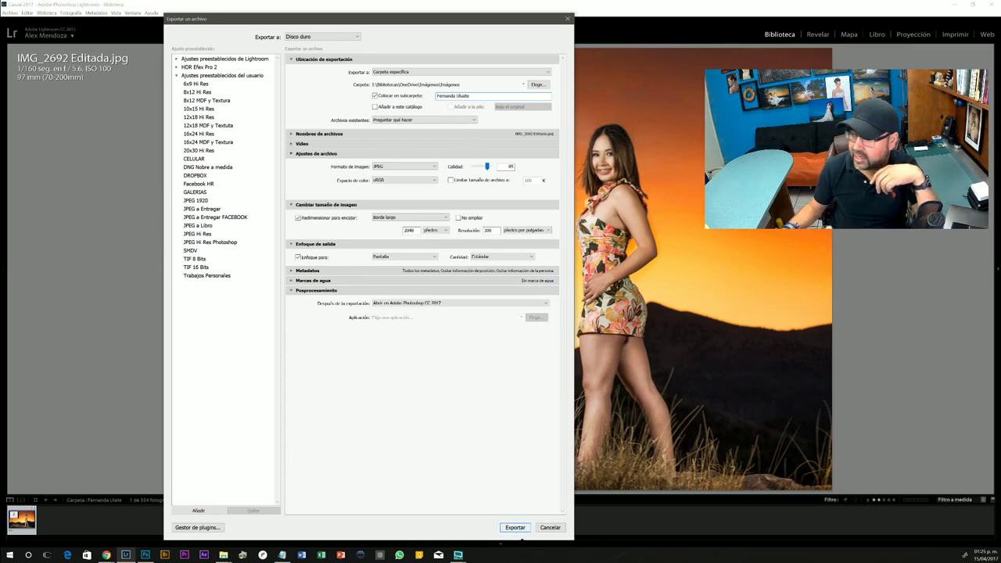
{"action": "left_click", "coordinate": [520, 530]}
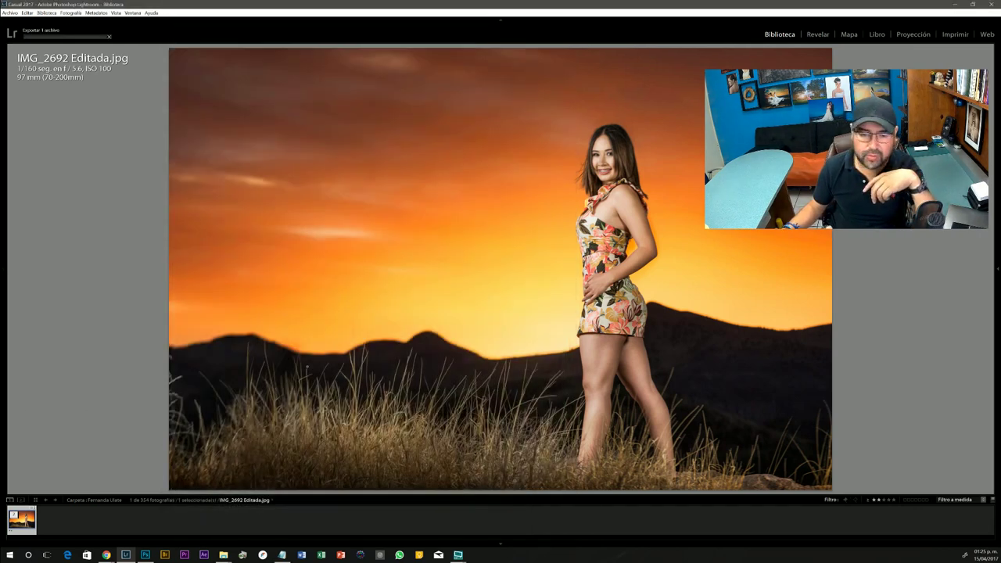
- Switch to Photoshop, where the exported IMG_2692 Editada.jpg and Logo Arbol 7 Blanco.png are open
{"action": "key", "text": "alt+Tab"}
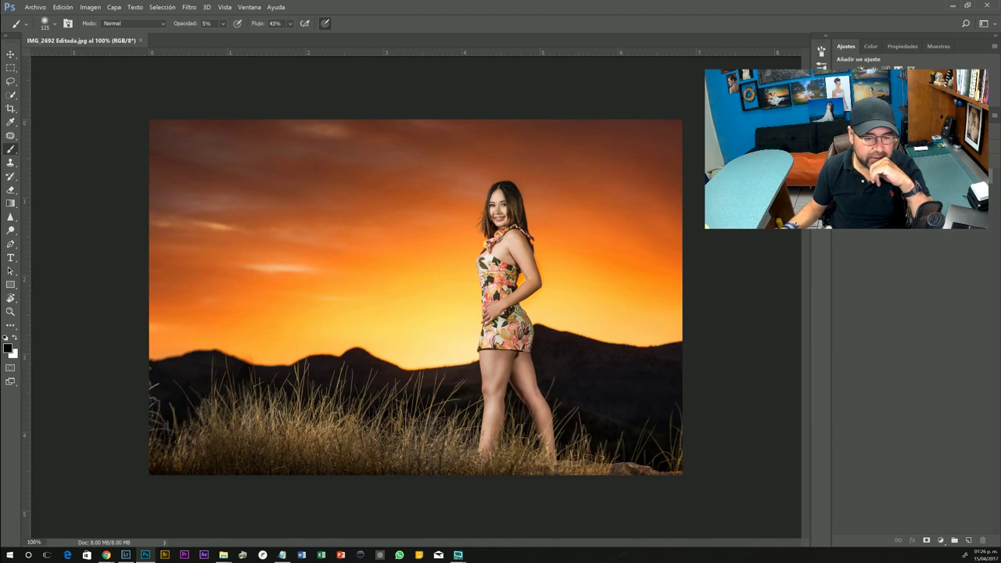
{"action": "key", "text": "super+d"}
{"action": "key", "text": "super+d"}
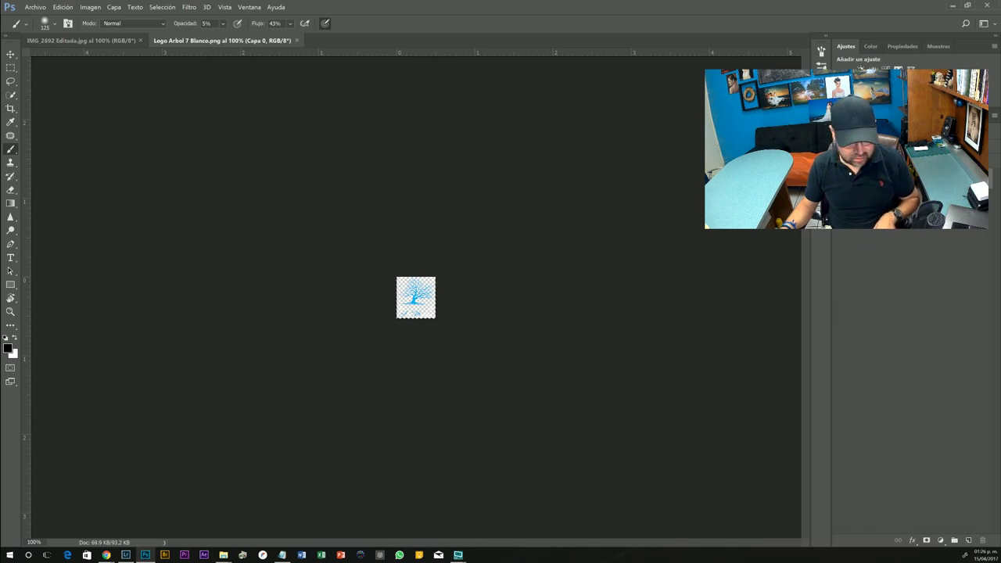
- Close the logo file, paste the tree logo onto the portrait and move it bottom-right
{"action": "key", "text": "ctrl+w"}
{"action": "key", "text": "ctrl+v"}
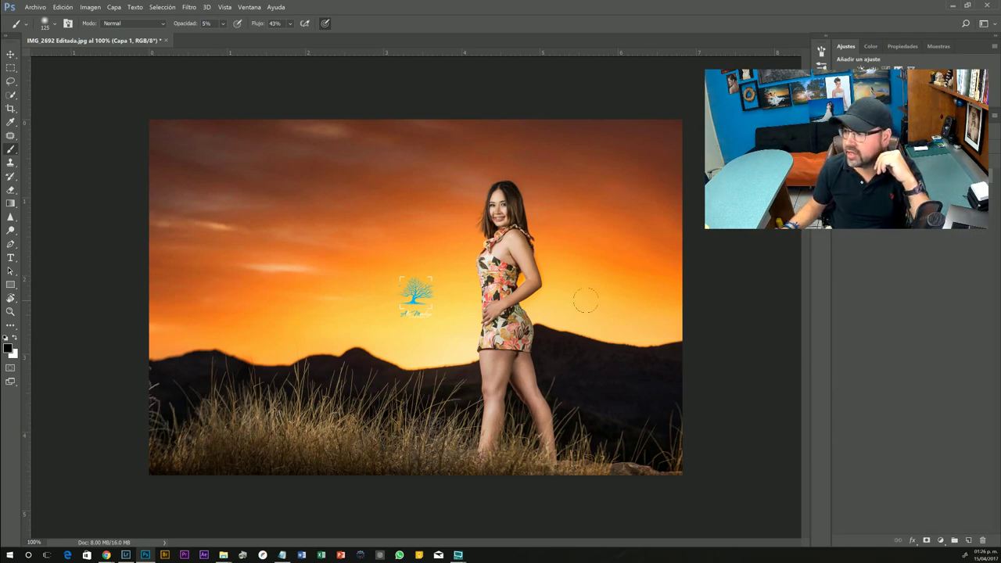
{"action": "key", "text": "v"}
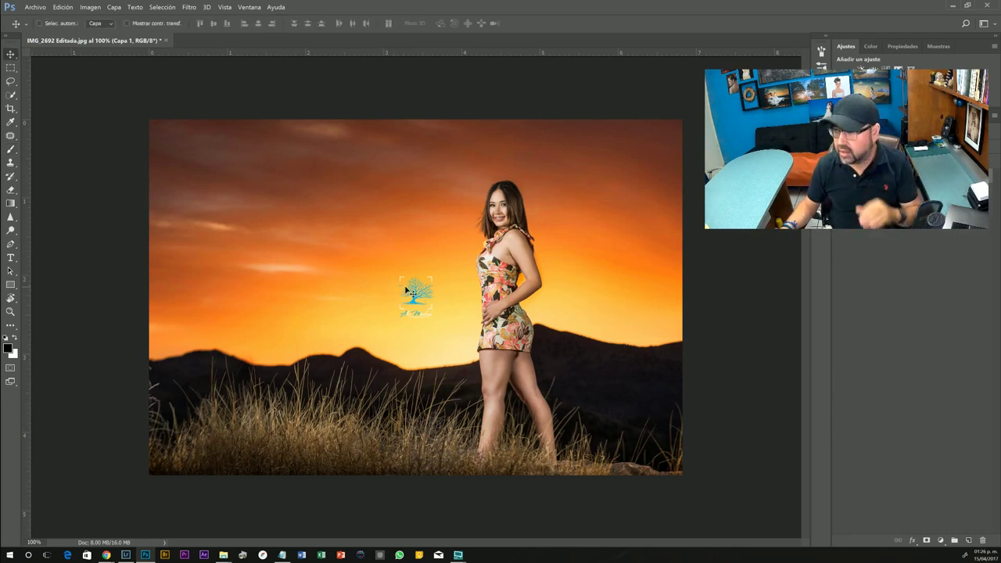
{"action": "mouse_move", "coordinate": [422, 317]}
{"action": "left_mouse_down"}
{"action": "mouse_move", "coordinate": [447, 395]}
{"action": "mouse_move", "coordinate": [442, 416]}
{"action": "mouse_move", "coordinate": [633, 422]}
{"action": "mouse_move", "coordinate": [582, 423]}
{"action": "left_mouse_up"}
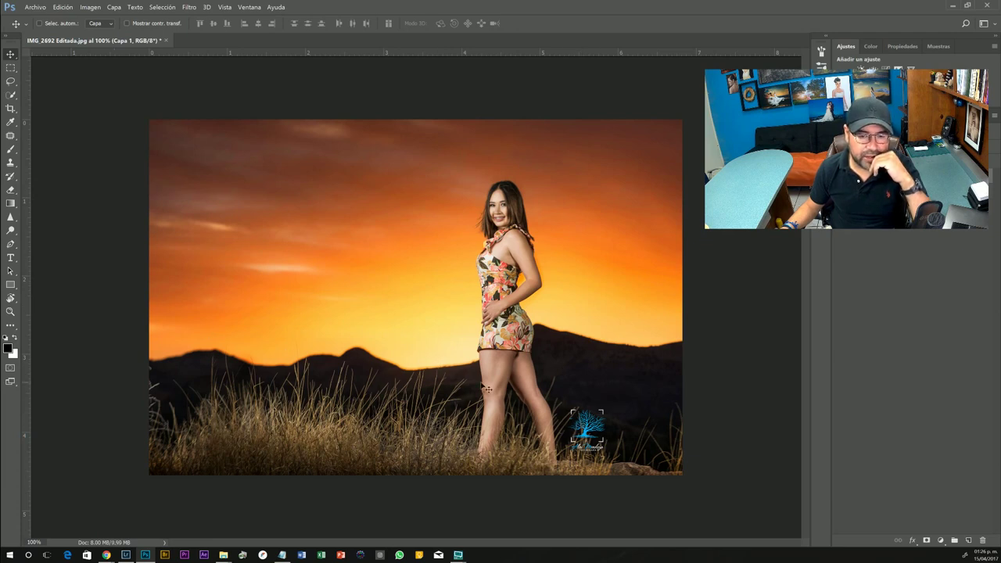
{"action": "left_click_drag", "start_coordinate": [600, 426], "coordinate": [654, 435]}
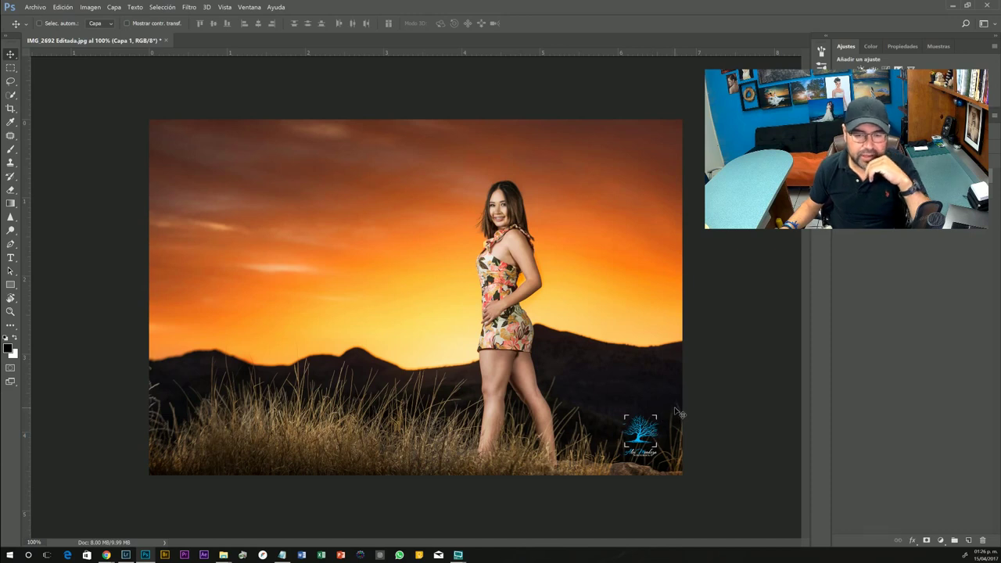
{"action": "key", "text": "ctrl"}
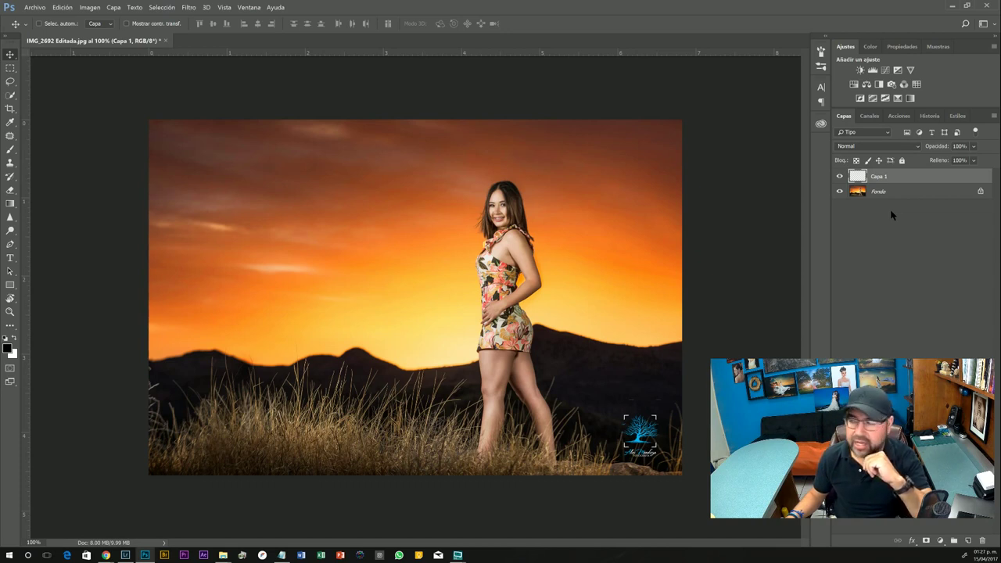
- Merge the logo layer Capa 1 into the Fondo photo layer
{"action": "left_click", "coordinate": [877, 194]}
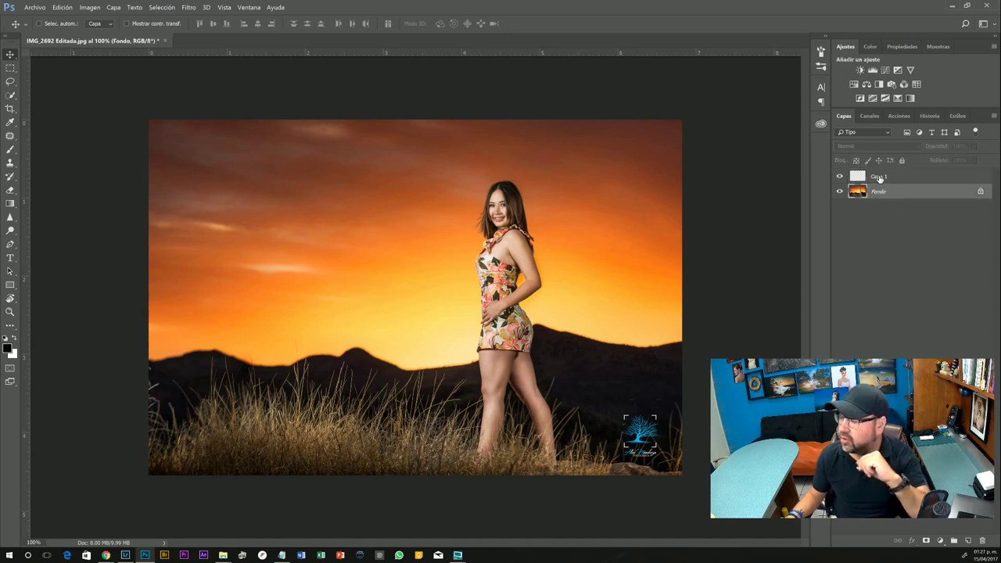
{"action": "left_click", "coordinate": [879, 177], "text": "shift"}
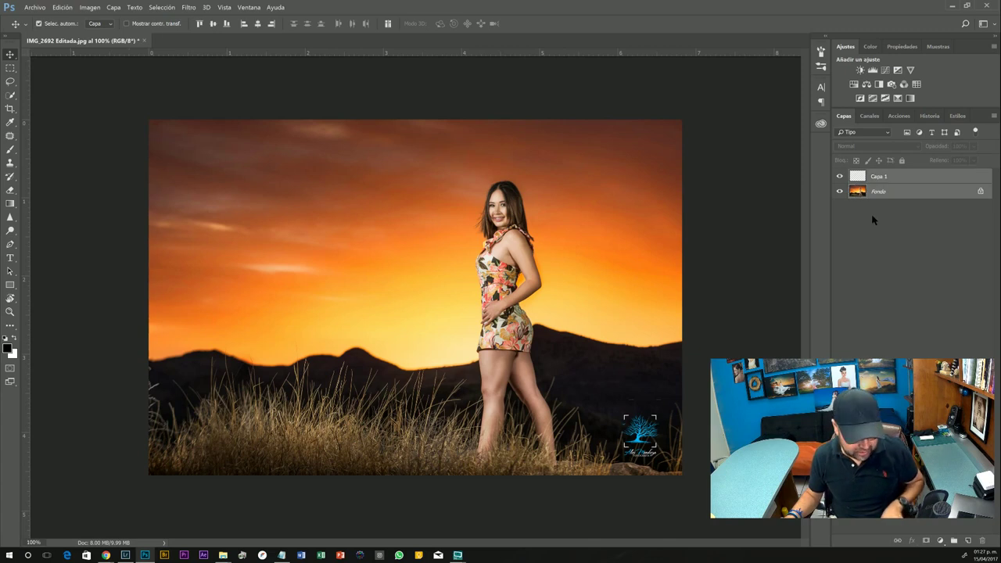
{"action": "key", "text": "ctrl+e"}
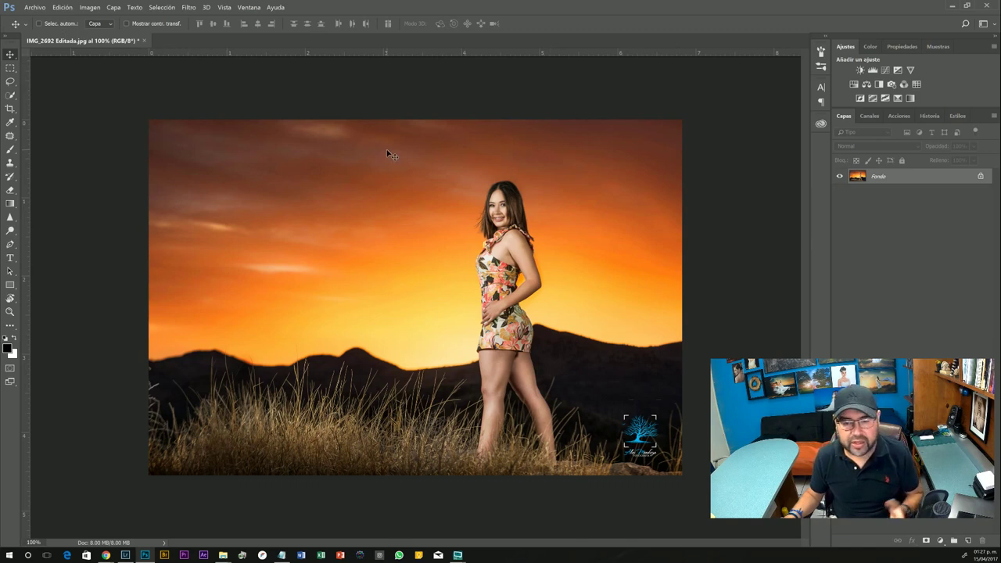
- Save and close the watermarked IMG_2692 Editada.jpg
{"action": "key", "text": "h"}
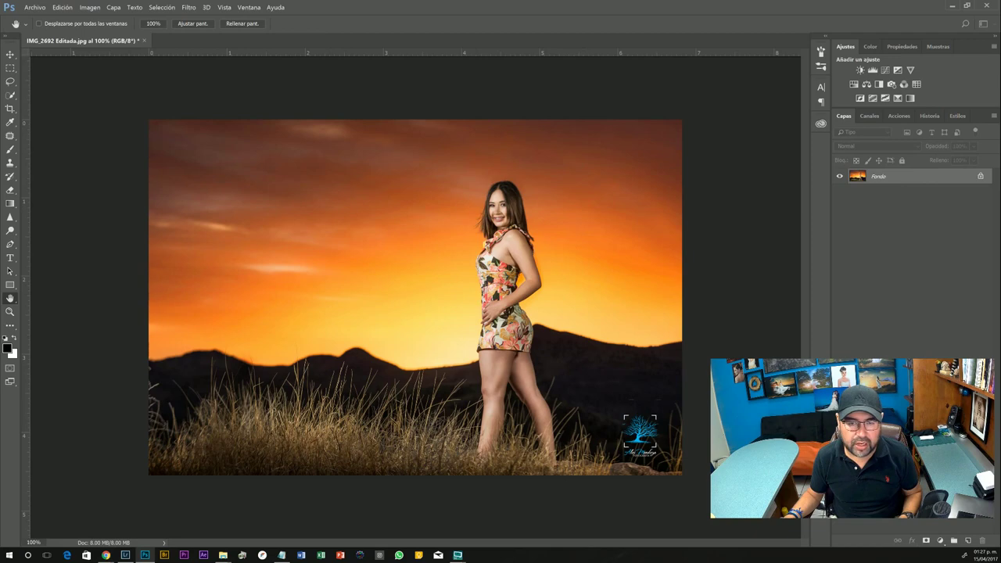
{"action": "key", "text": "v"}
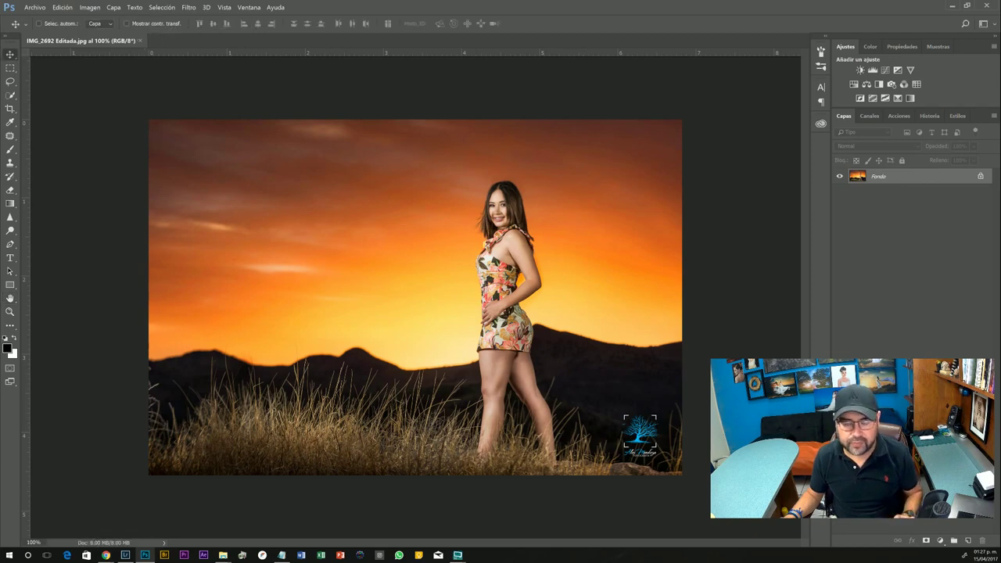
{"action": "key", "text": "ctrl+w"}
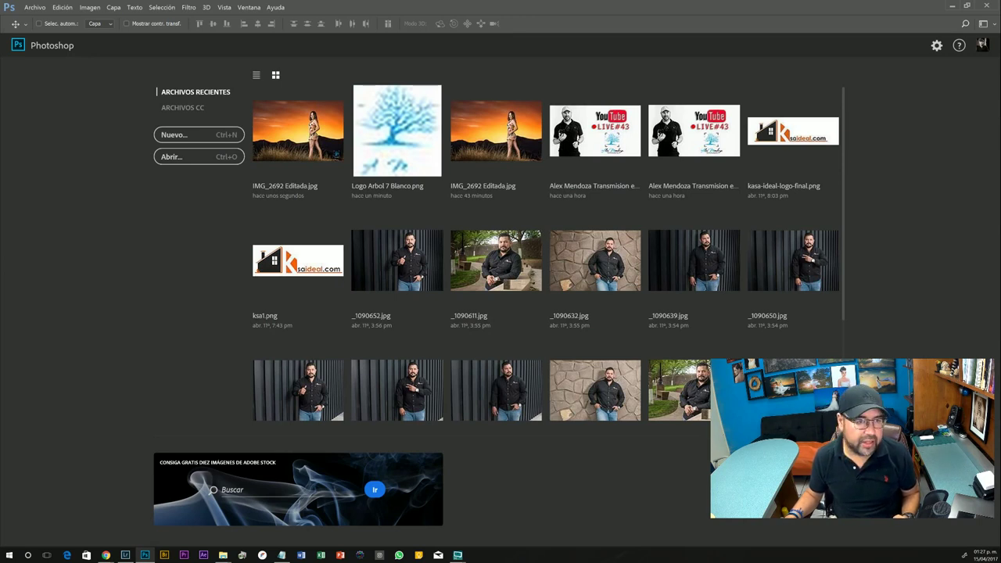
{"action": "key", "text": "alt+Tab"}
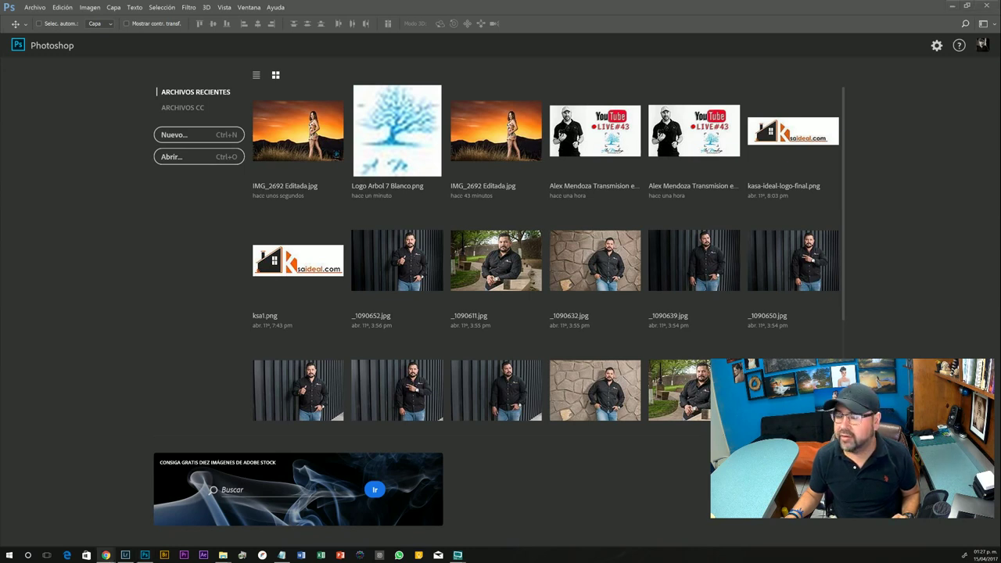
- Bring the Facebook browser window forward, maximize it, and open the personal profile
{"action": "key", "text": "alt+Tab"}
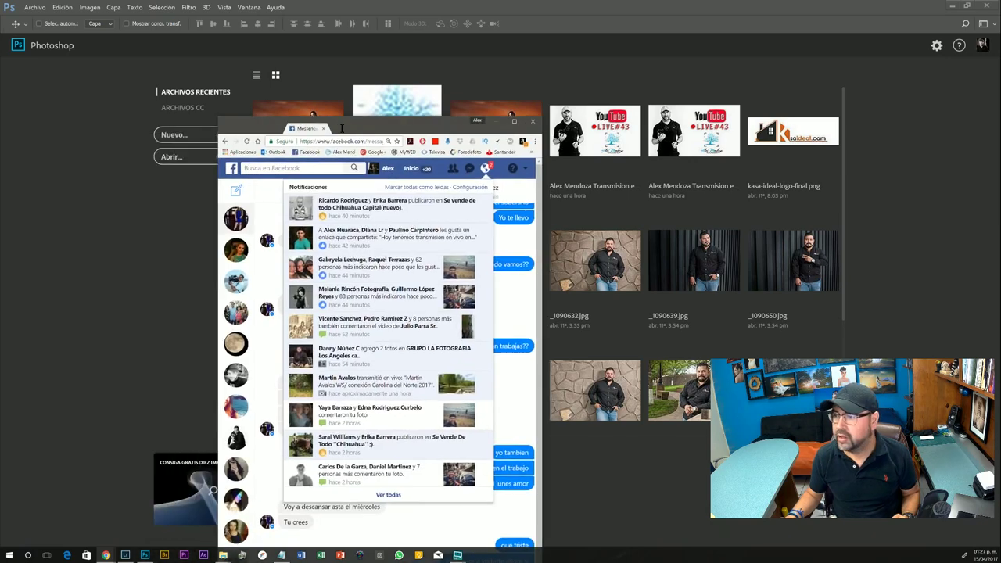
{"action": "left_click", "coordinate": [515, 122]}
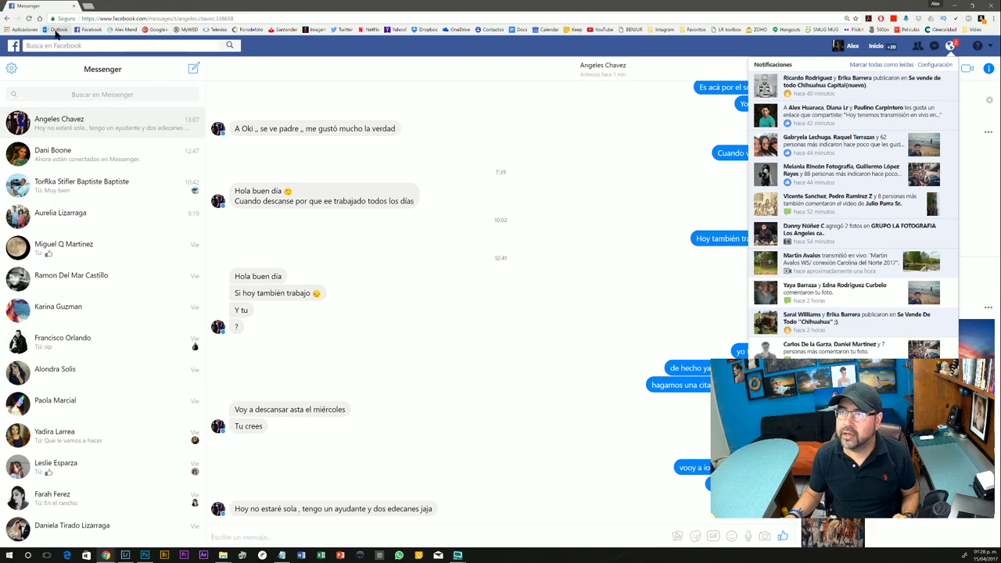
{"action": "left_click", "coordinate": [88, 29]}
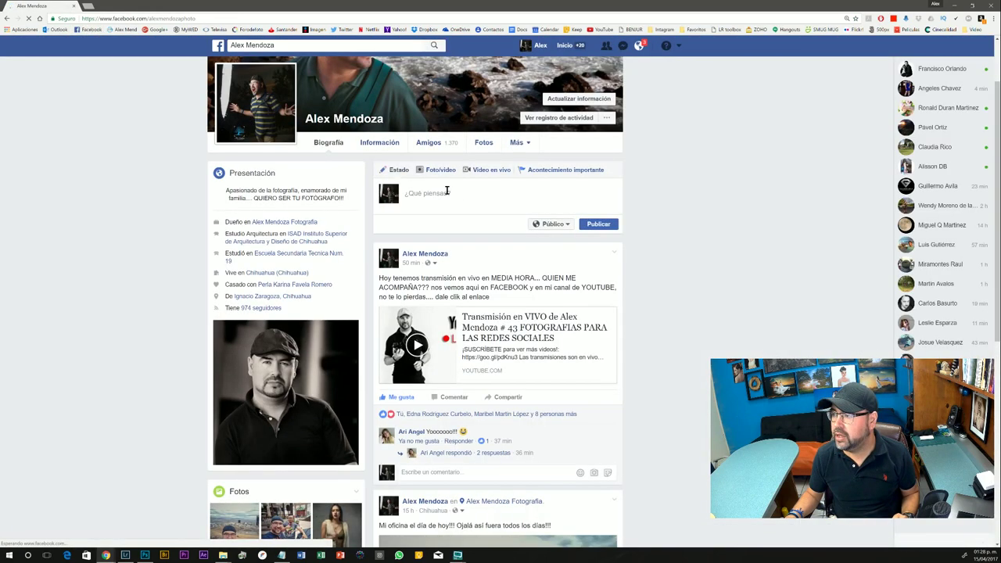
- Switch to the photography business page and open Agregar fotos from its Fotos section
{"action": "left_click", "coordinate": [670, 48]}
{"action": "left_click", "coordinate": [633, 74]}
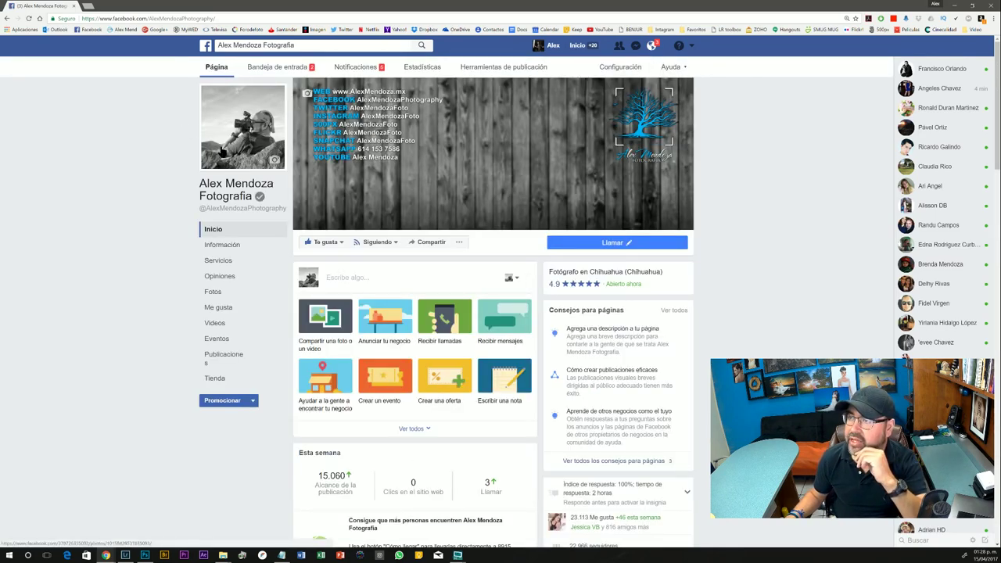
{"action": "left_click", "coordinate": [211, 291]}
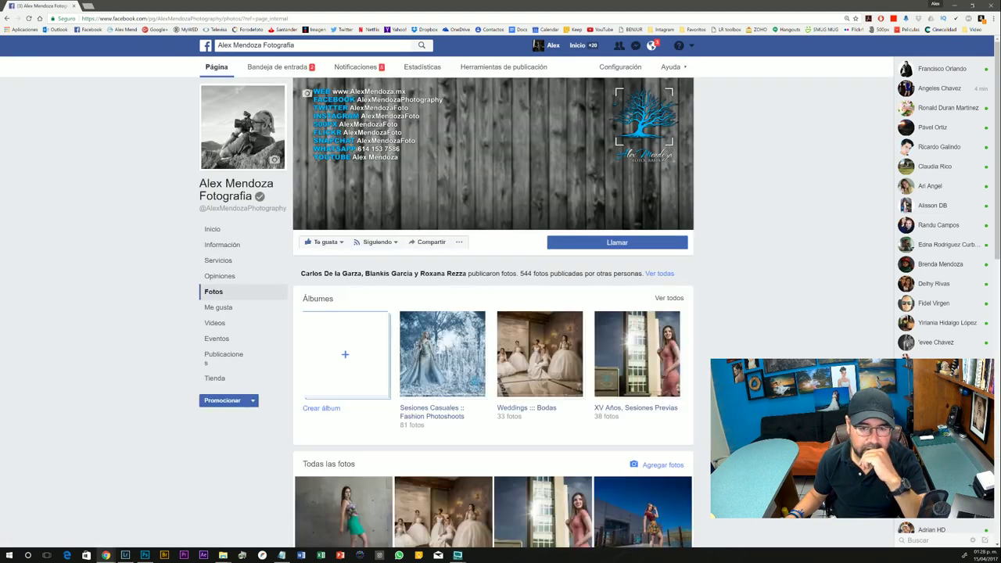
{"action": "left_click", "coordinate": [653, 467]}
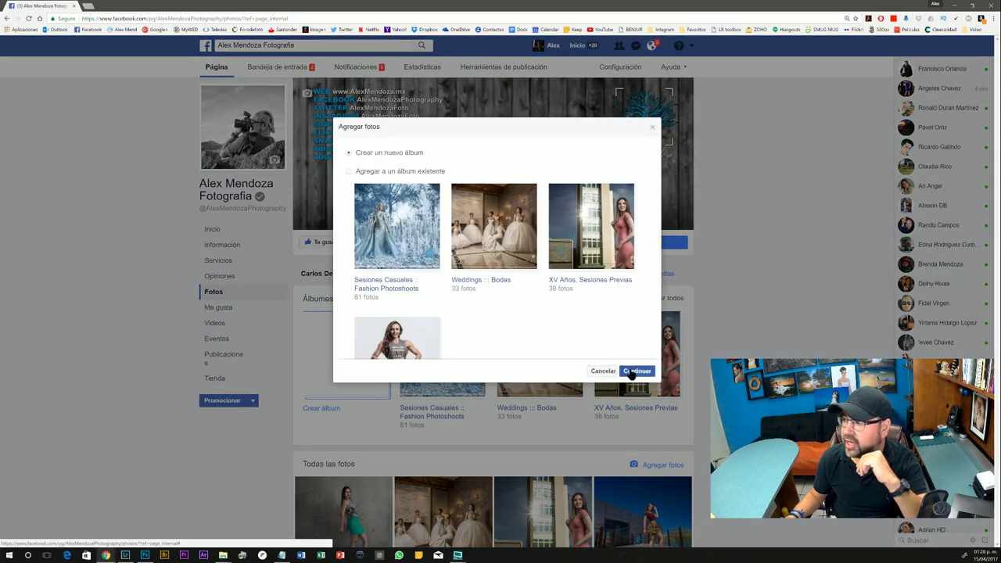
- Continue, then choose IMG 2692 Editada from Imágenes > Imágenes > the client's folder for upload
{"action": "left_click", "coordinate": [634, 377]}
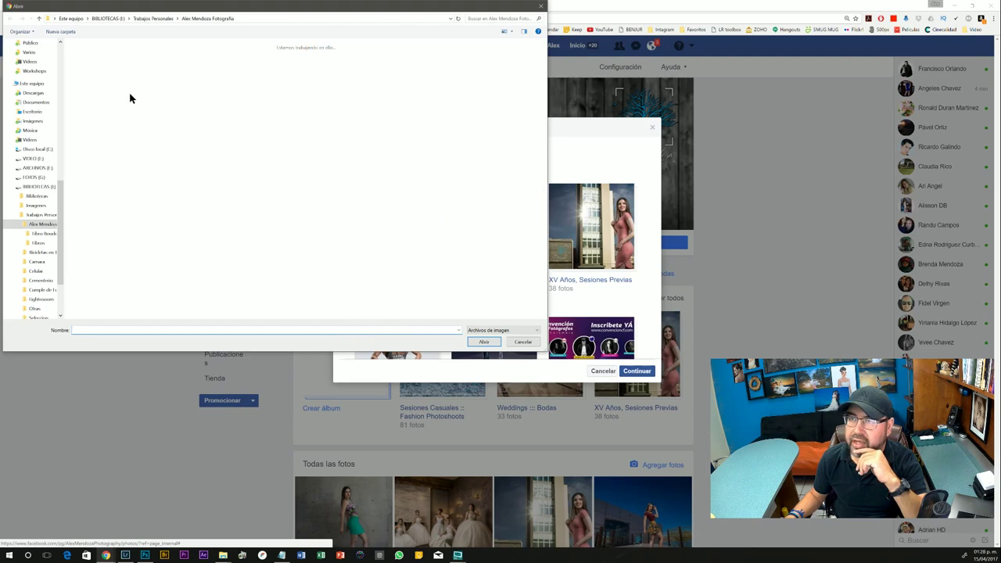
{"action": "left_click", "coordinate": [70, 19]}
{"action": "double_click", "coordinate": [220, 77]}
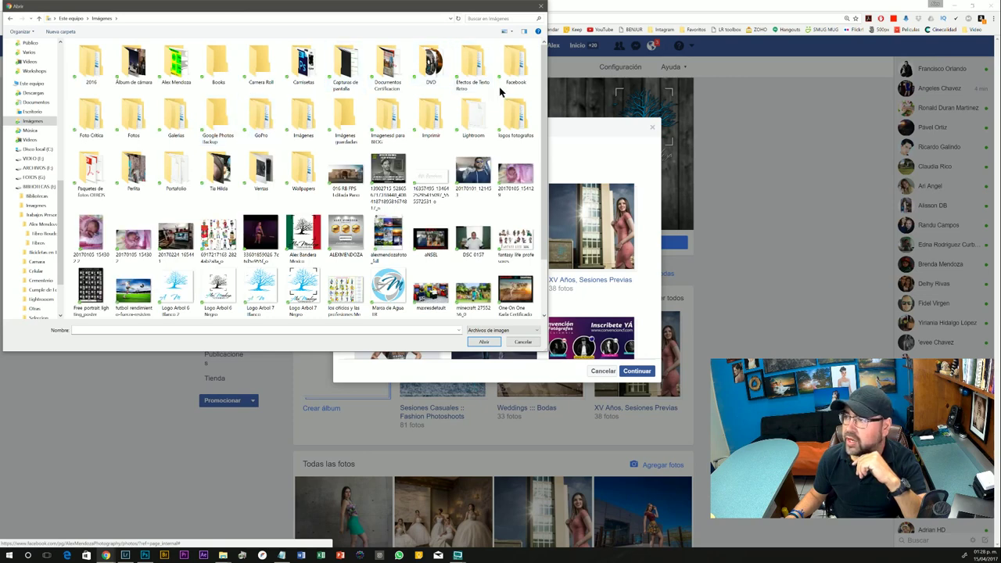
{"action": "double_click", "coordinate": [305, 119]}
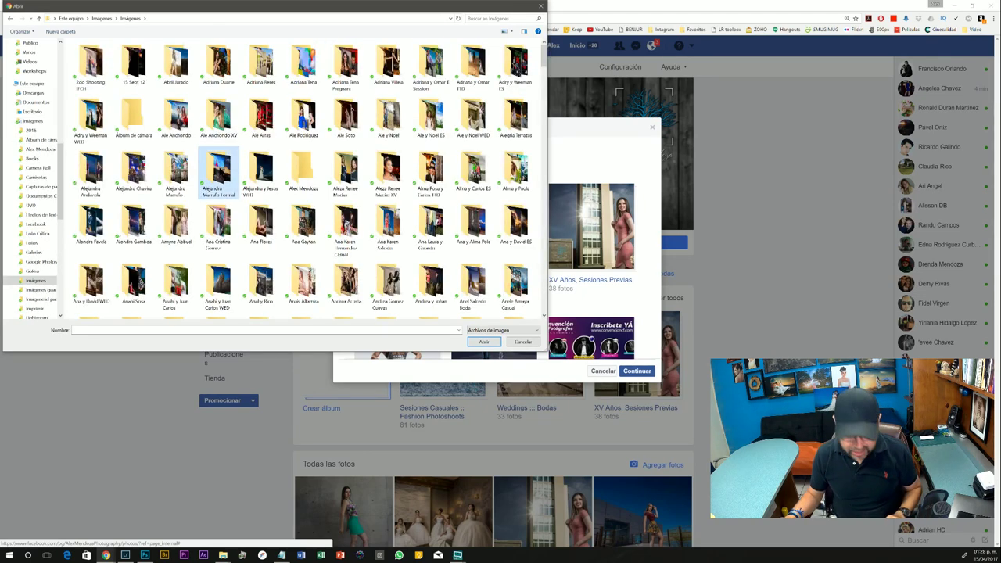
{"action": "type", "text": "fer"}
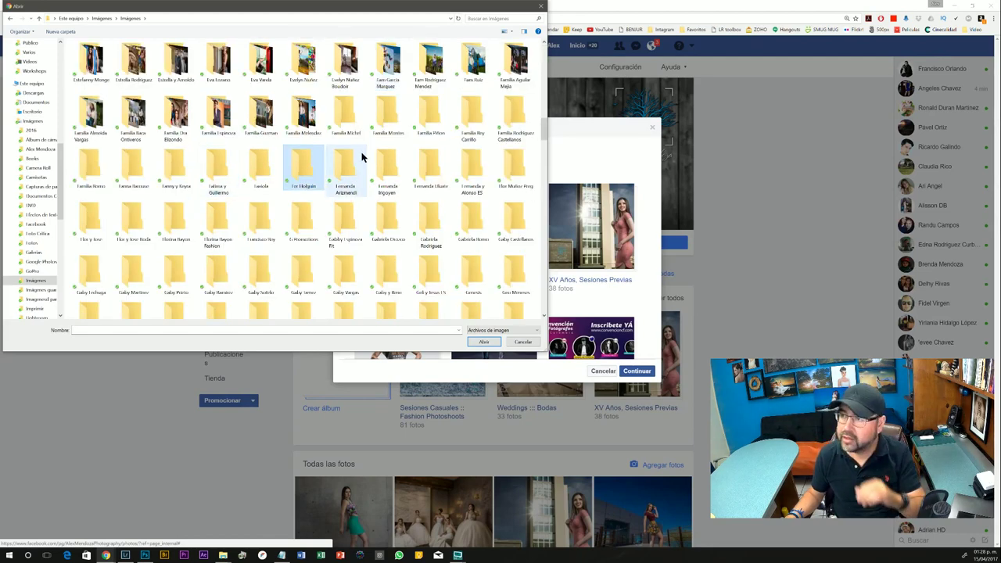
{"action": "double_click", "coordinate": [431, 168]}
{"action": "left_click", "coordinate": [107, 93]}
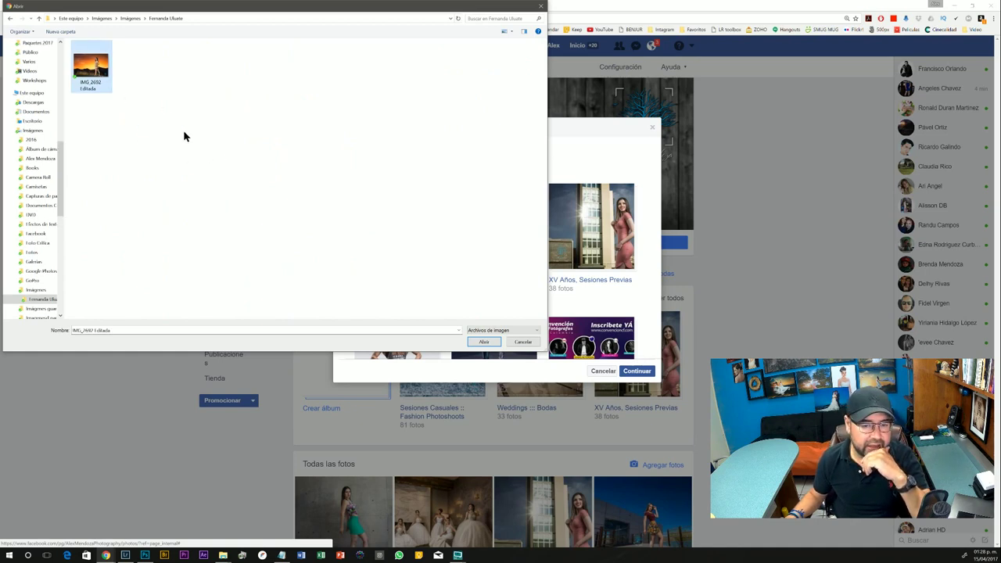
{"action": "double_click", "coordinate": [92, 72]}
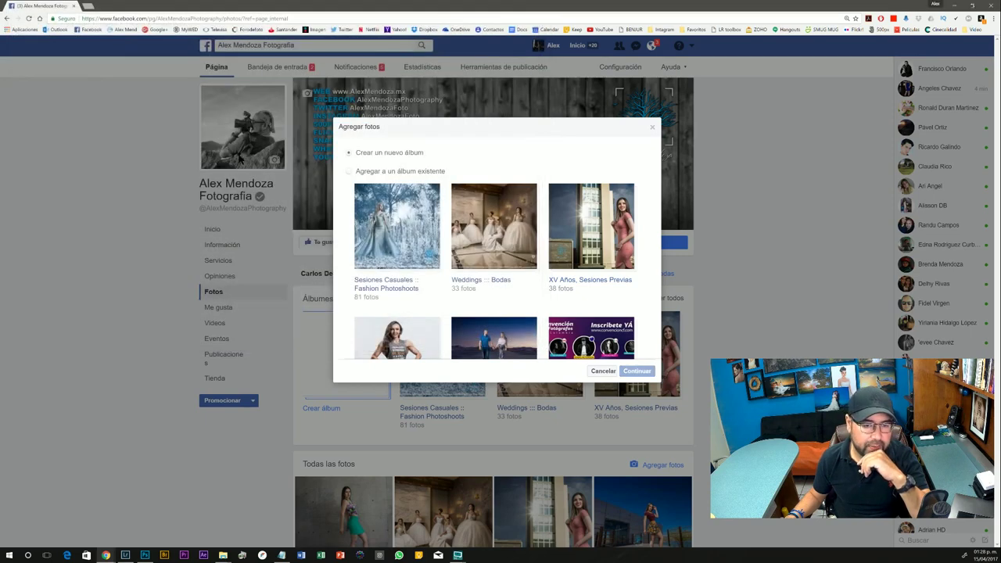